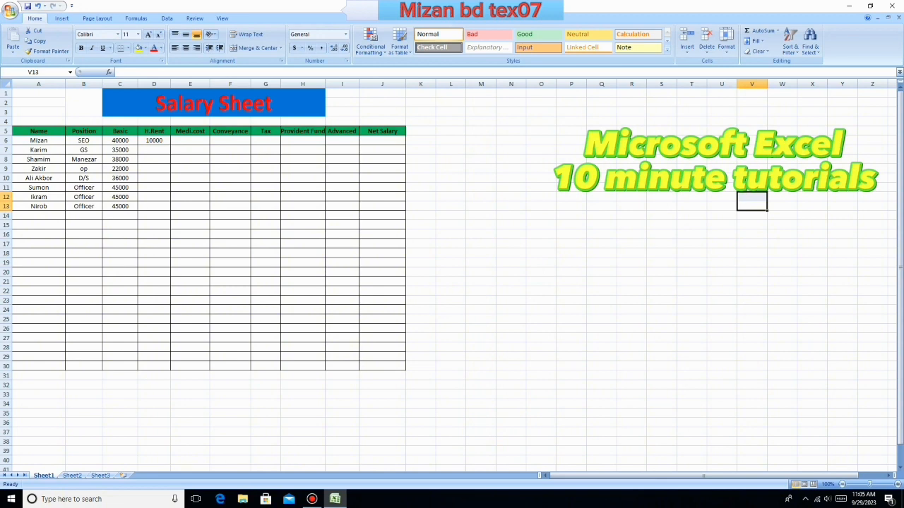
- Examine the salary sheet's title, column headings and employee table across A1:J30
{"action": "left_click_drag", "start_coordinate": [39, 140], "coordinate": [382, 365]}
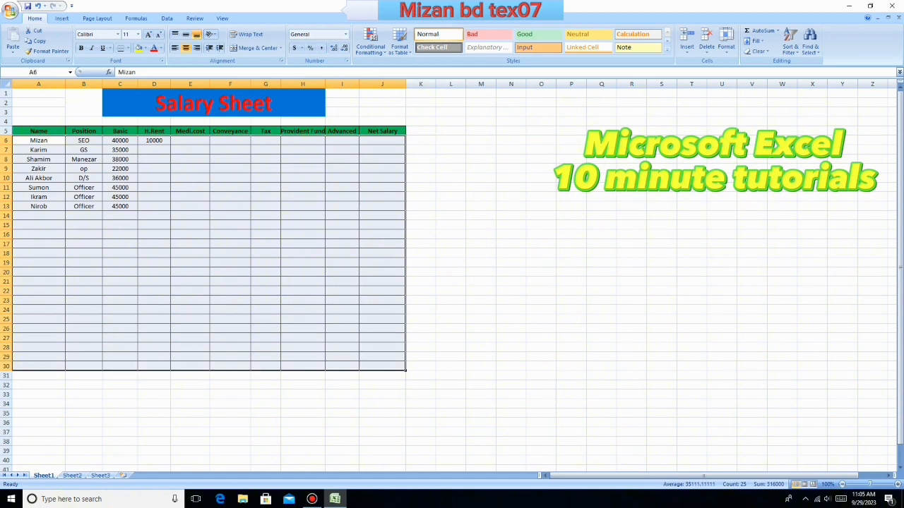
{"action": "left_click", "coordinate": [451, 159]}
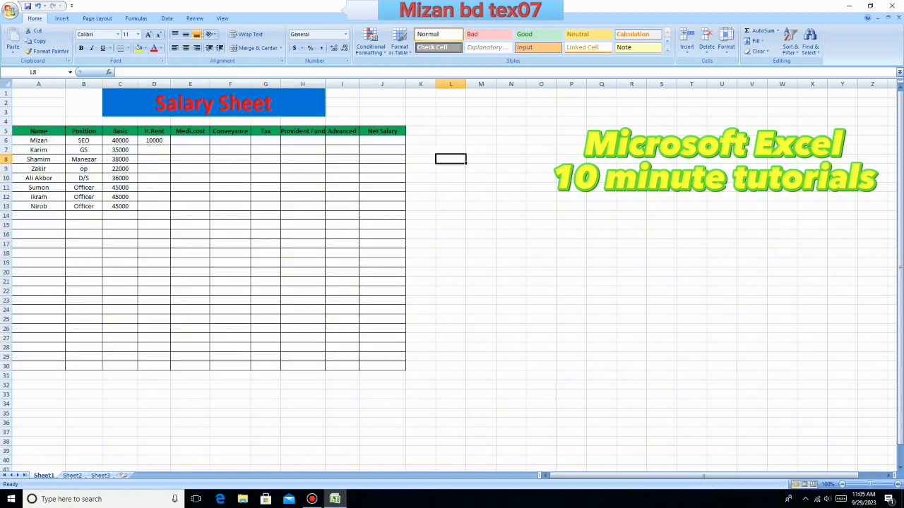
{"action": "left_click_drag", "start_coordinate": [39, 93], "coordinate": [382, 365]}
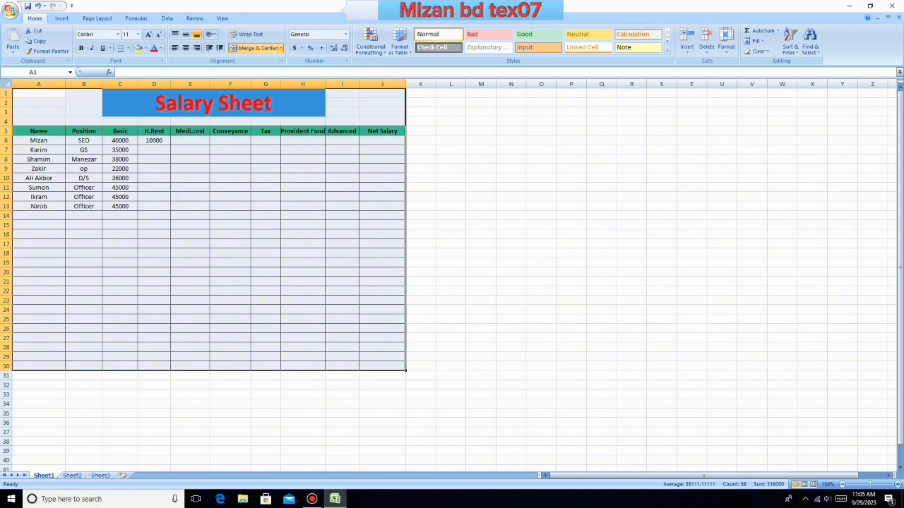
{"action": "left_click", "coordinate": [450, 206]}
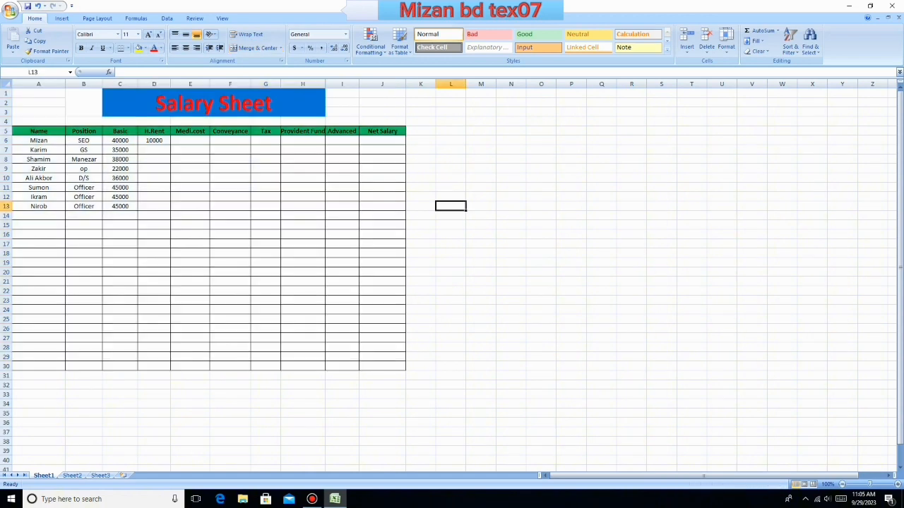
{"action": "left_click_drag", "start_coordinate": [382, 92], "coordinate": [39, 366]}
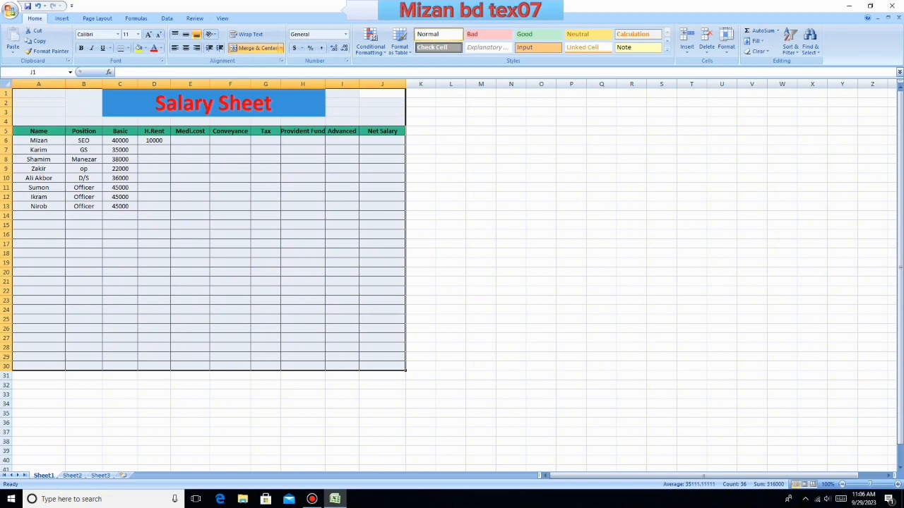
{"action": "left_click", "coordinate": [481, 168]}
{"action": "left_click", "coordinate": [214, 103]}
{"action": "left_click", "coordinate": [303, 244]}
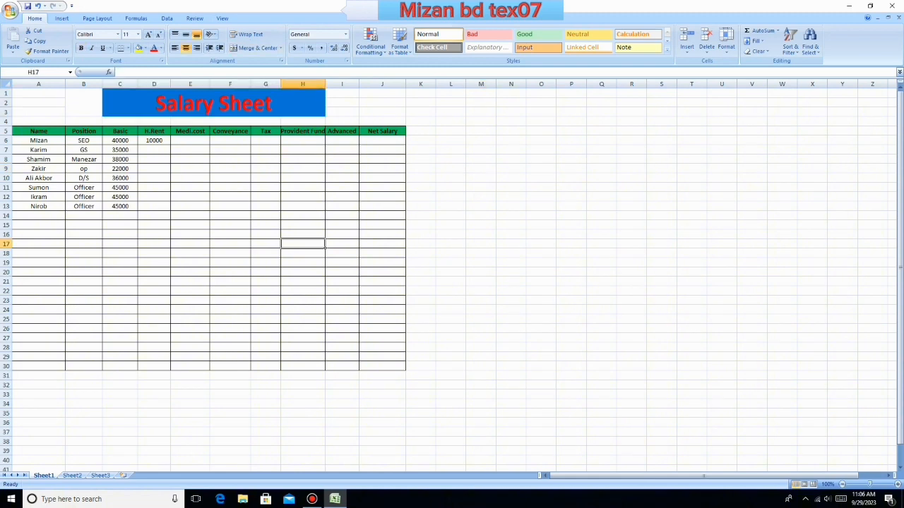
{"action": "left_click_drag", "start_coordinate": [38, 93], "coordinate": [396, 366]}
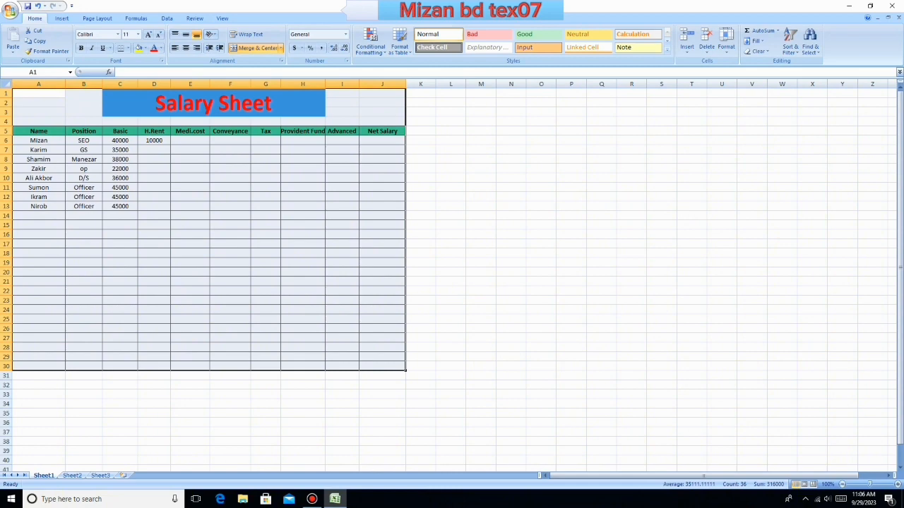
{"action": "left_click", "coordinate": [265, 169]}
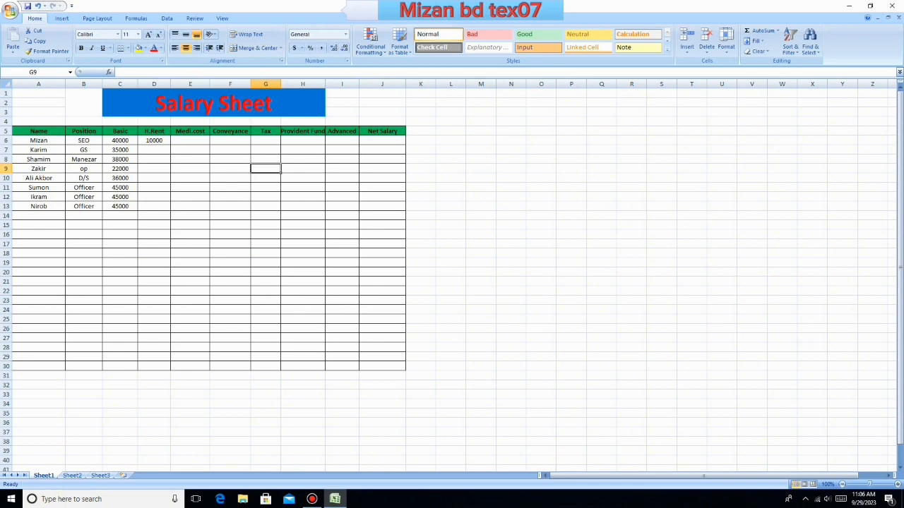
- Clear the existing house rent entry from cell D6 in the first employee's row
{"action": "left_click", "coordinate": [39, 132]}
{"action": "left_click", "coordinate": [83, 131]}
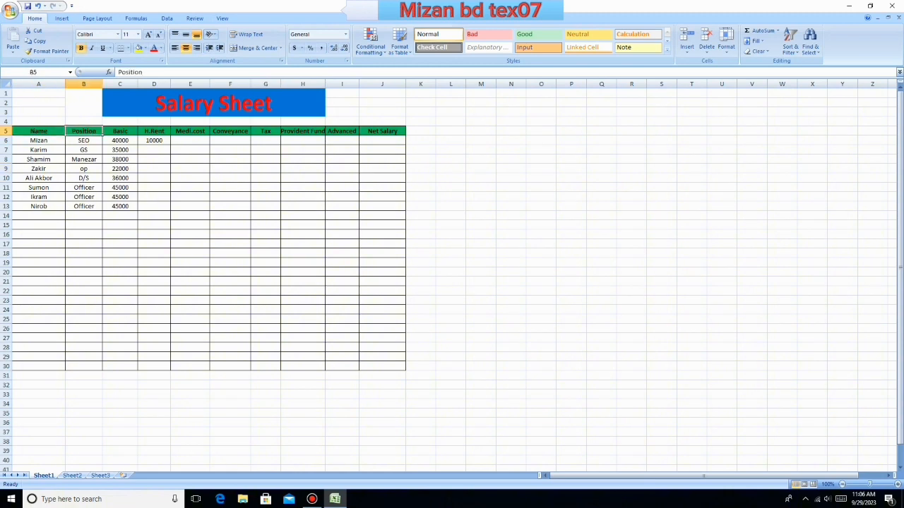
{"action": "left_click", "coordinate": [120, 132]}
{"action": "left_click", "coordinate": [153, 140]}
{"action": "key", "text": "BackSpace"}
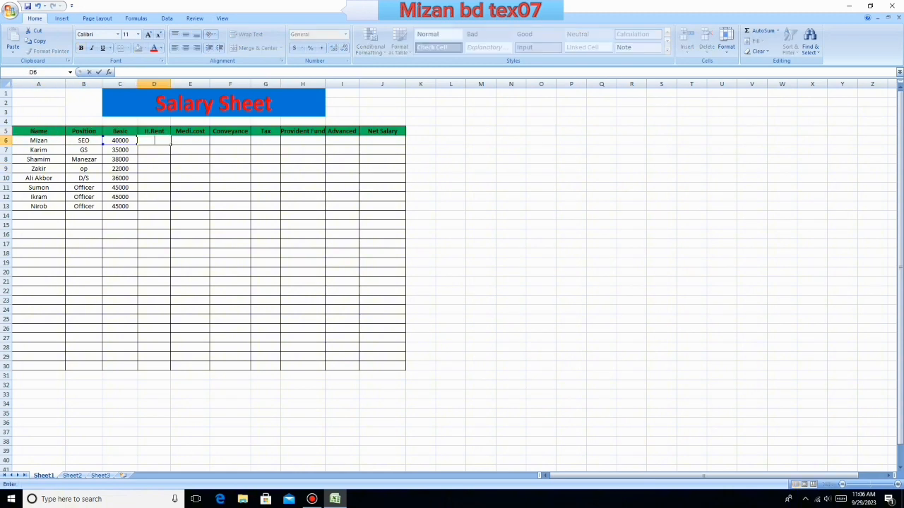
{"action": "left_click", "coordinate": [230, 150]}
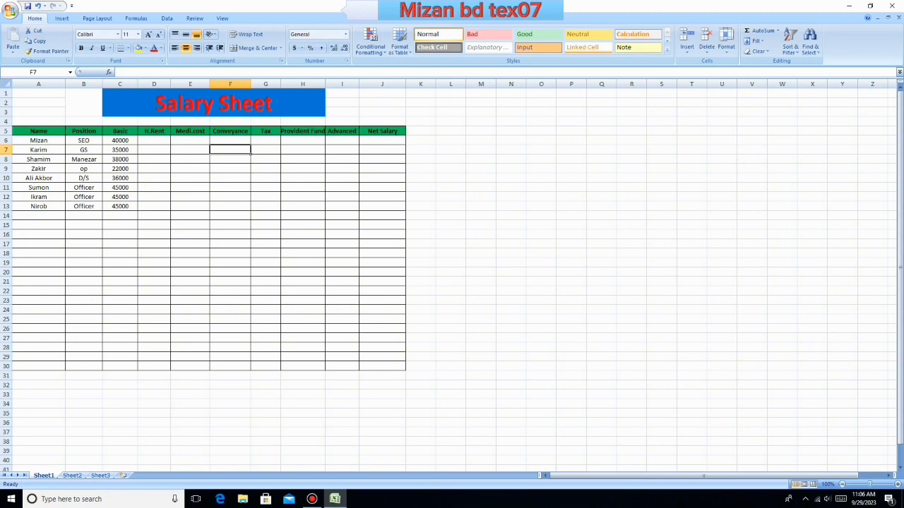
- Review the Advanced and Net Salary columns and the employees' names, positions and basic salaries in rows 6 to 13
{"action": "left_click", "coordinate": [342, 131]}
{"action": "left_click", "coordinate": [382, 131]}
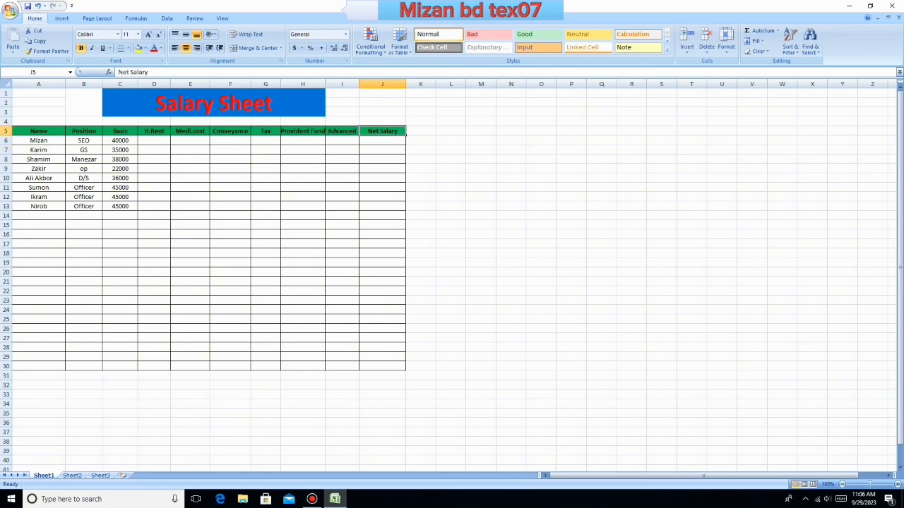
{"action": "left_click_drag", "start_coordinate": [382, 131], "coordinate": [382, 357]}
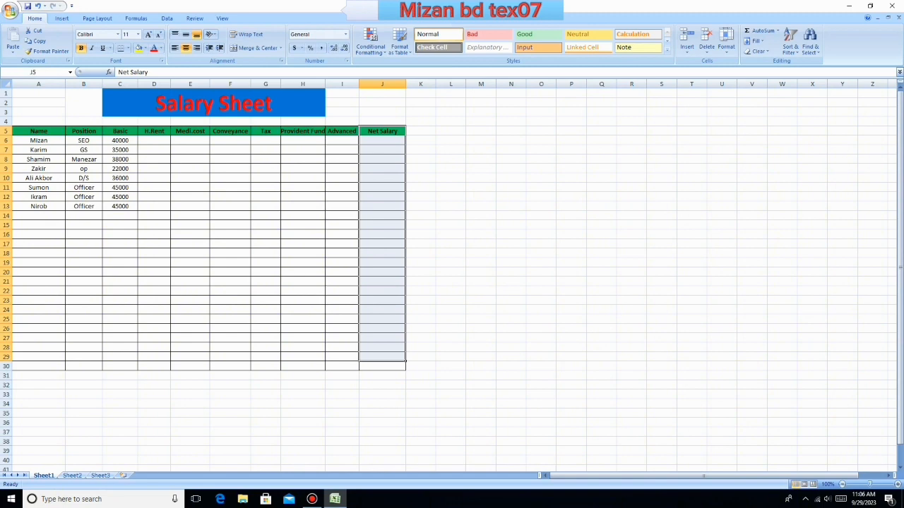
{"action": "left_click", "coordinate": [382, 384]}
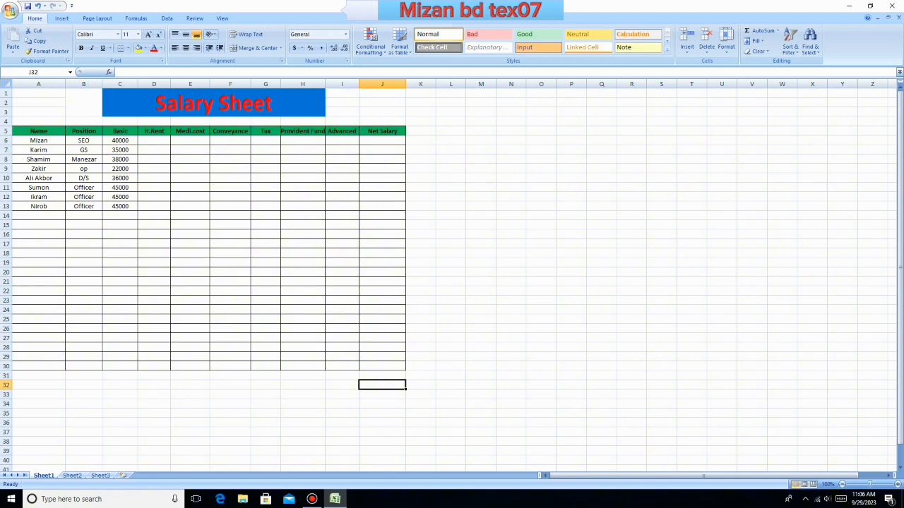
{"action": "left_click_drag", "start_coordinate": [38, 141], "coordinate": [38, 215]}
{"action": "left_click_drag", "start_coordinate": [83, 141], "coordinate": [83, 207]}
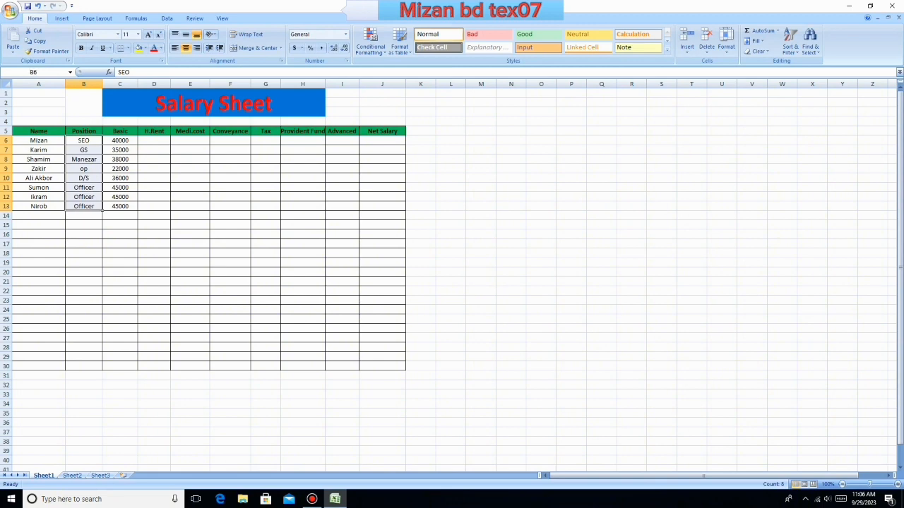
{"action": "left_click_drag", "start_coordinate": [120, 140], "coordinate": [120, 206]}
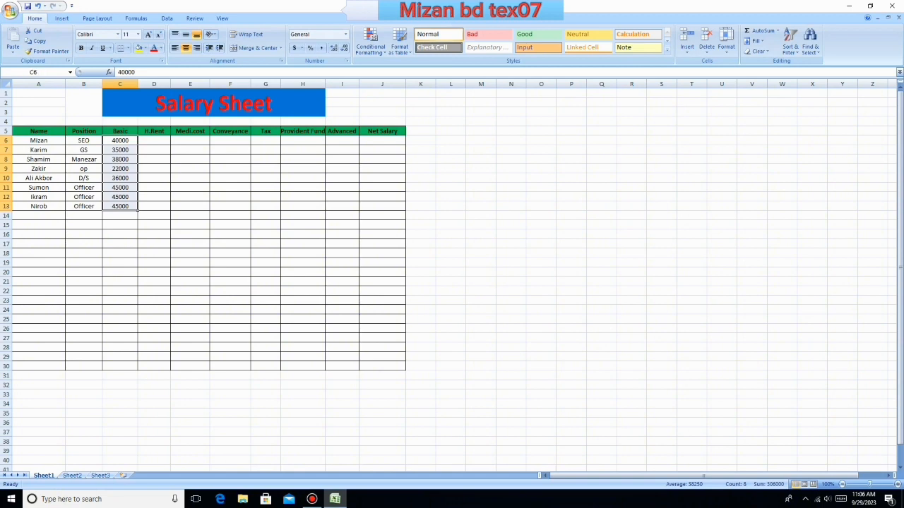
{"action": "left_click", "coordinate": [190, 216]}
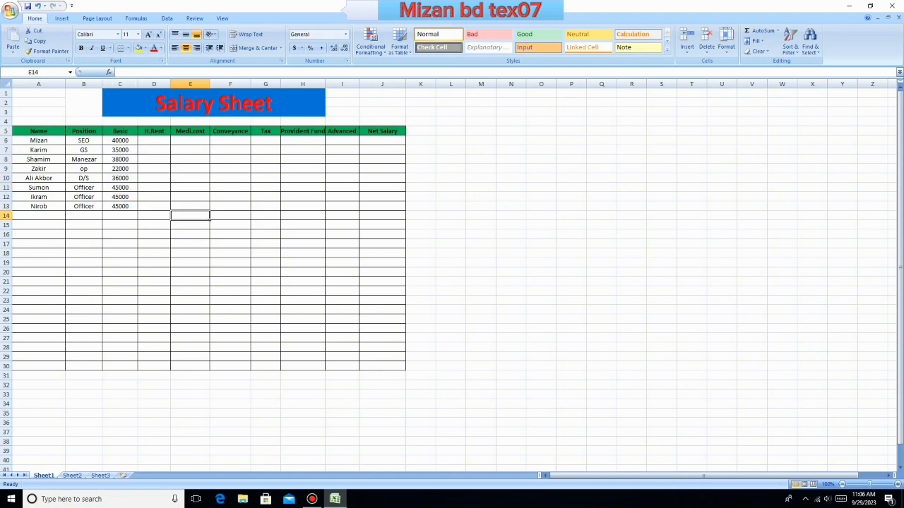
- Examine the first employee's entries, the headings from Medi.cost through Advanced, and the Net Salary column down to row 30
{"action": "left_click", "coordinate": [39, 141]}
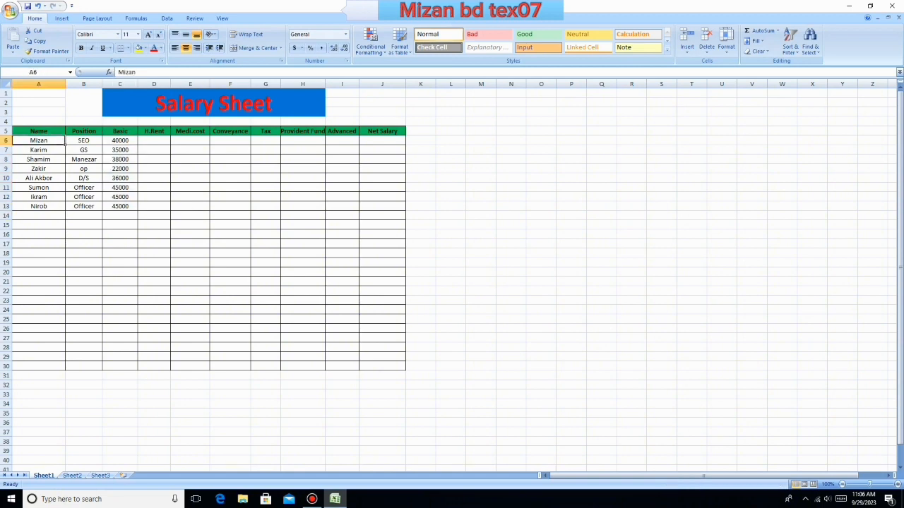
{"action": "left_click", "coordinate": [84, 141]}
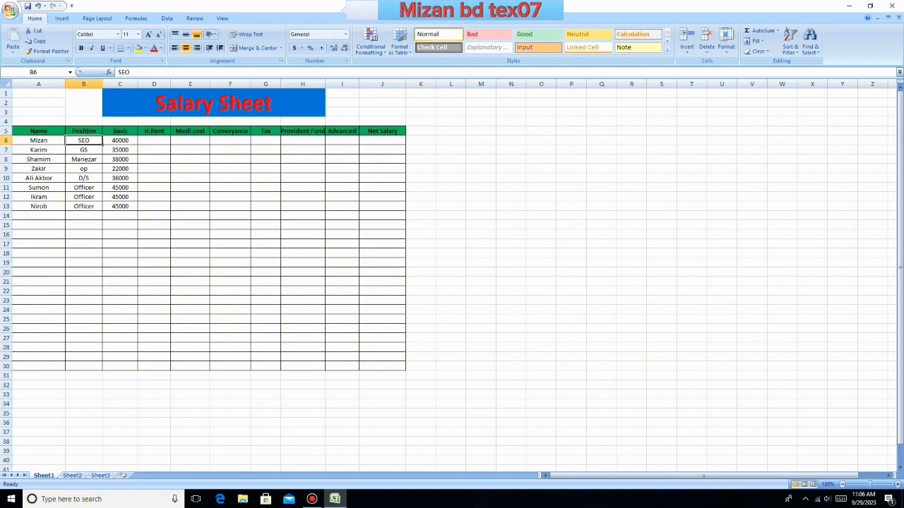
{"action": "left_click", "coordinate": [120, 141]}
{"action": "left_click", "coordinate": [154, 141]}
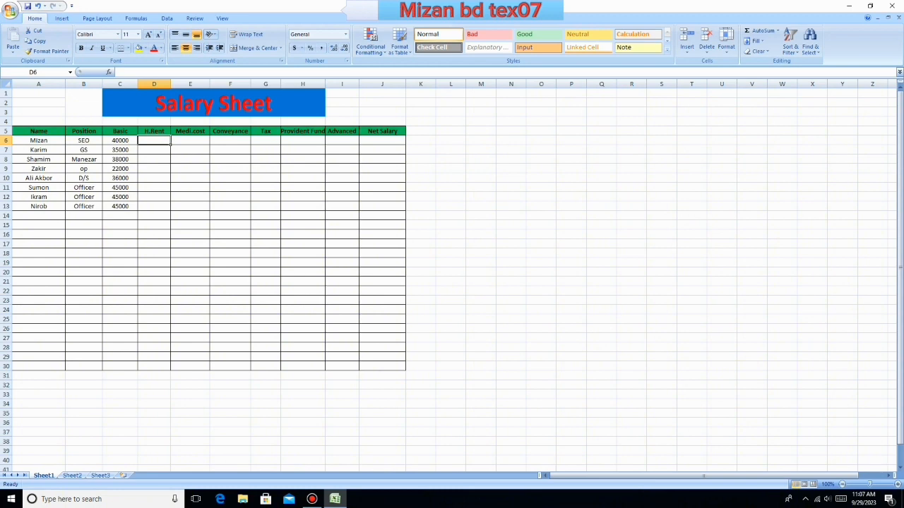
{"action": "left_click", "coordinate": [190, 131]}
{"action": "left_click", "coordinate": [230, 132]}
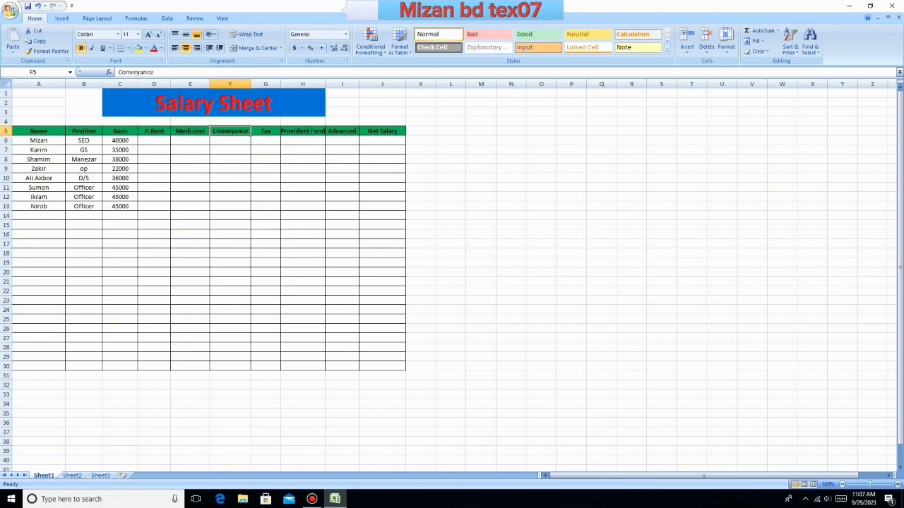
{"action": "key", "text": "Right"}
{"action": "key", "text": "Right"}
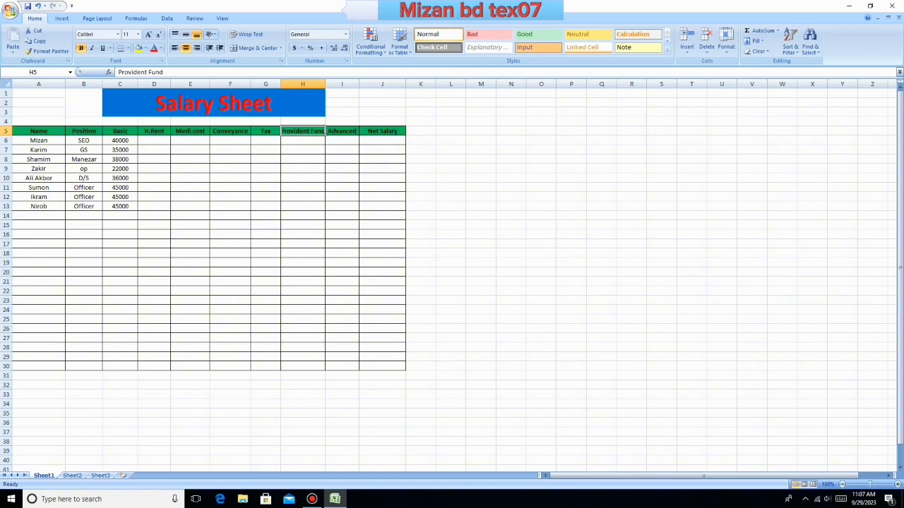
{"action": "key", "text": "Right"}
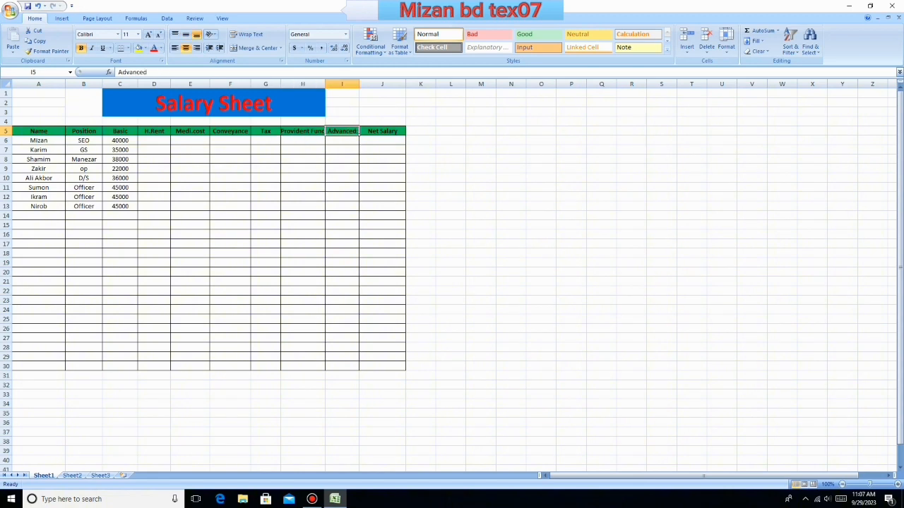
{"action": "left_click", "coordinate": [381, 141]}
{"action": "mouse_move", "coordinate": [382, 145]}
{"action": "left_mouse_down"}
{"action": "mouse_move", "coordinate": [382, 328]}
{"action": "mouse_move", "coordinate": [382, 142]}
{"action": "left_mouse_up"}
{"action": "left_click_drag", "start_coordinate": [382, 216], "coordinate": [382, 207]}
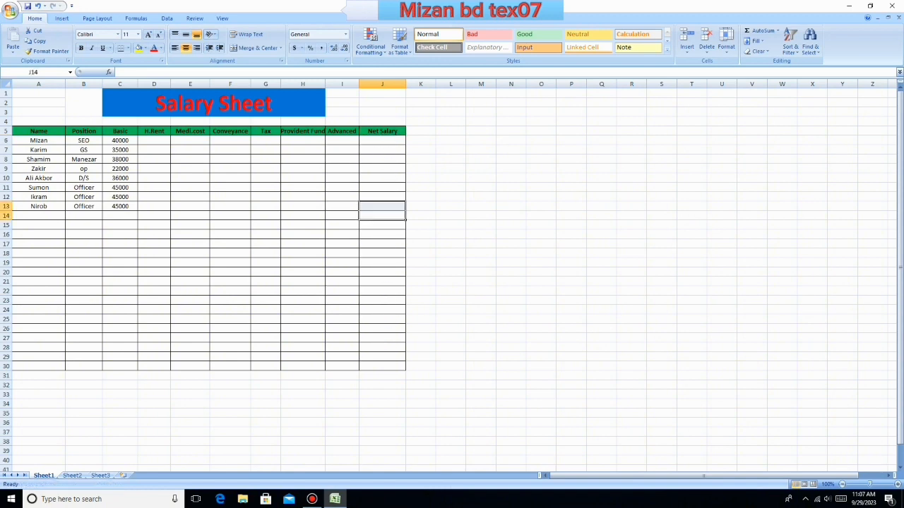
{"action": "left_click_drag", "start_coordinate": [382, 141], "coordinate": [382, 367]}
{"action": "left_click", "coordinate": [481, 234]}
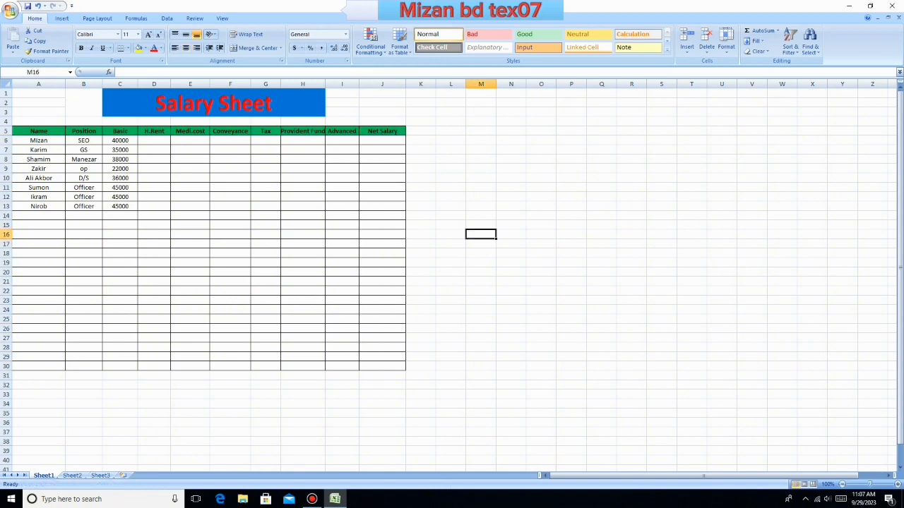
- Calculate the first employee's house rent in D6 as 25% of the basic salary with =C6*25%, and check the formula
{"action": "left_click", "coordinate": [154, 141]}
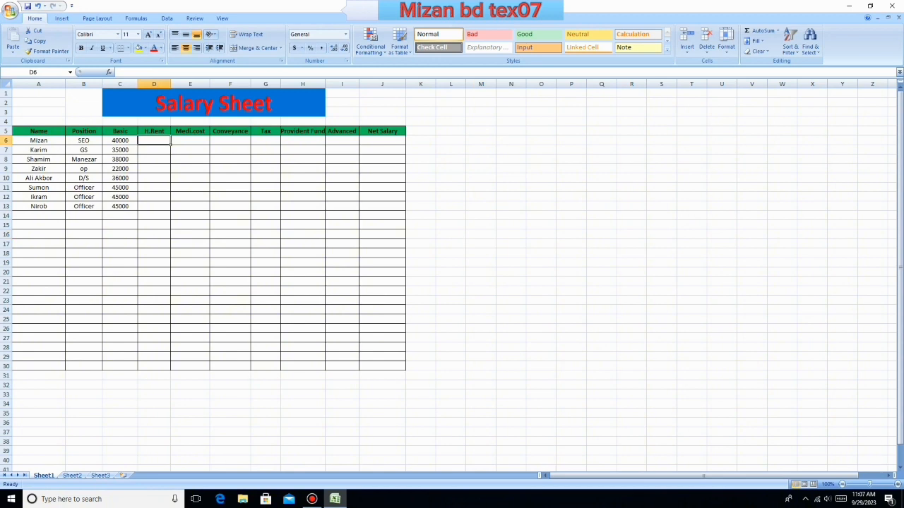
{"action": "left_click", "coordinate": [120, 140]}
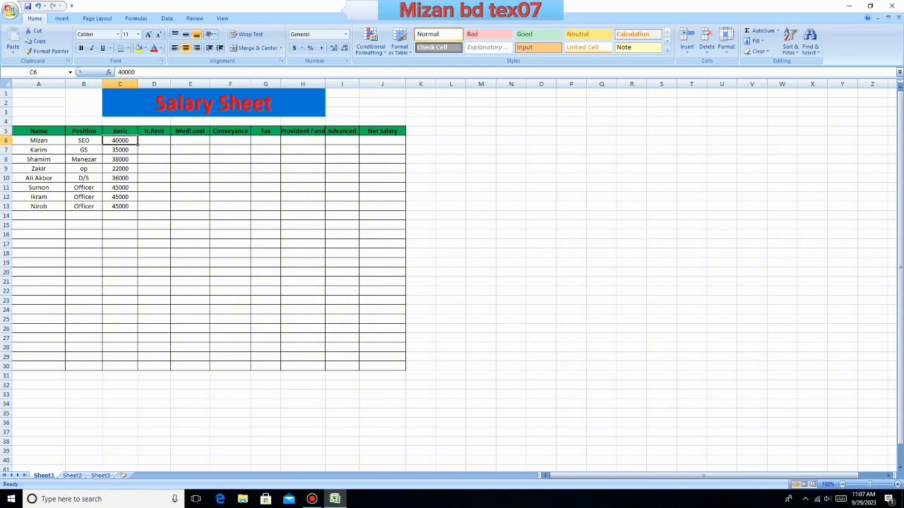
{"action": "left_click", "coordinate": [154, 140]}
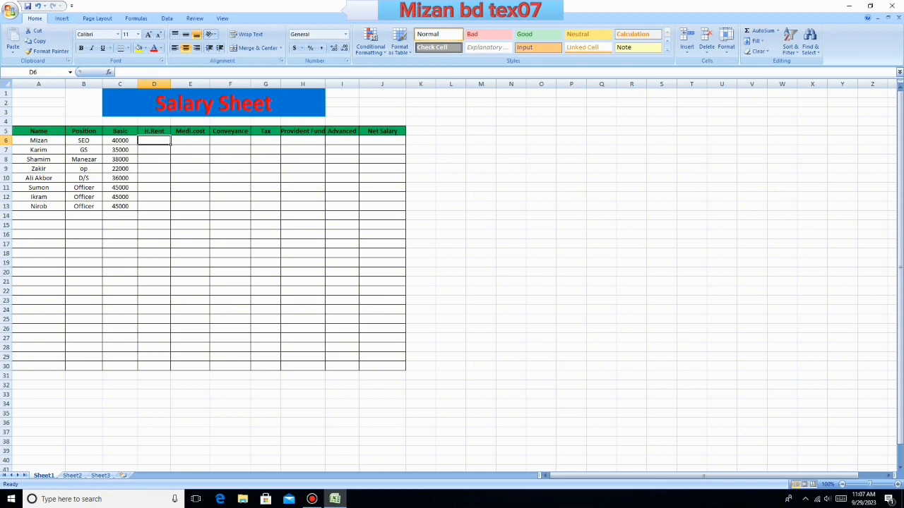
{"action": "type", "text": "="}
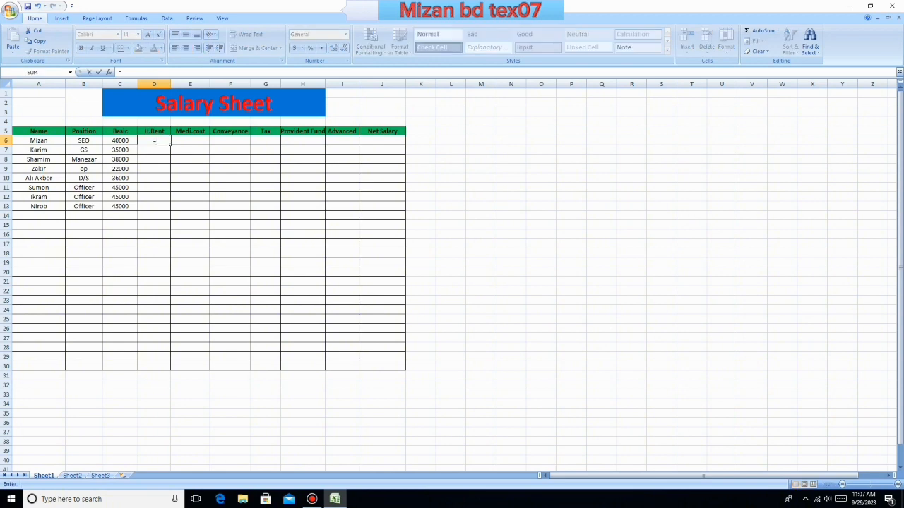
{"action": "left_click", "coordinate": [120, 141]}
{"action": "type", "text": "*25%"}
{"action": "key", "text": "Return"}
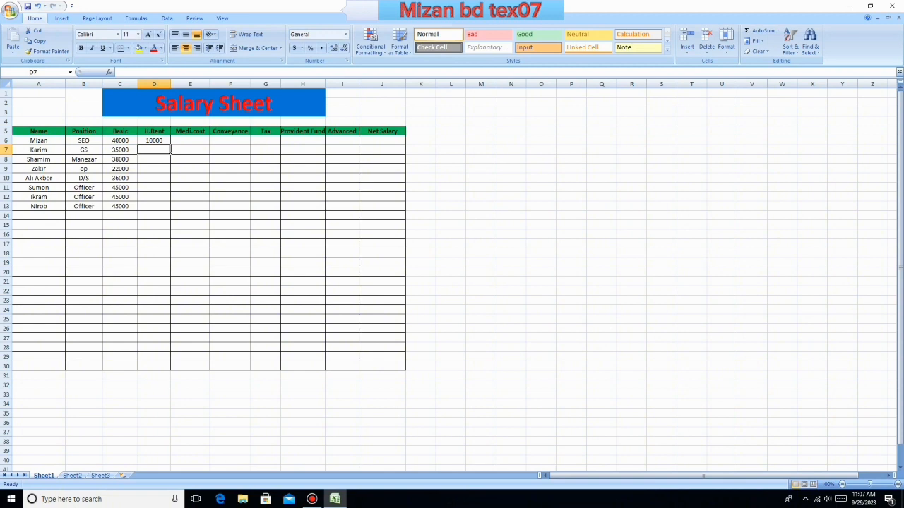
{"action": "left_click", "coordinate": [120, 140]}
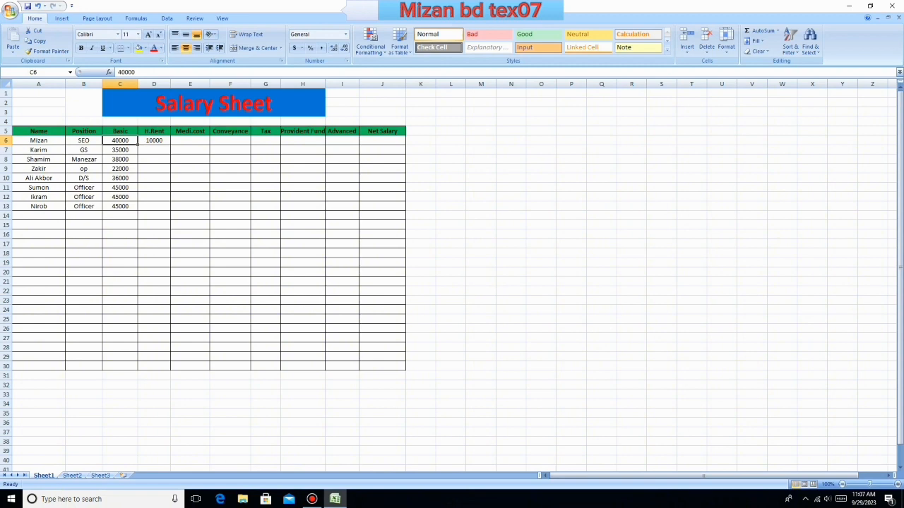
{"action": "left_click", "coordinate": [154, 140]}
{"action": "left_click", "coordinate": [120, 140]}
{"action": "left_click", "coordinate": [154, 141]}
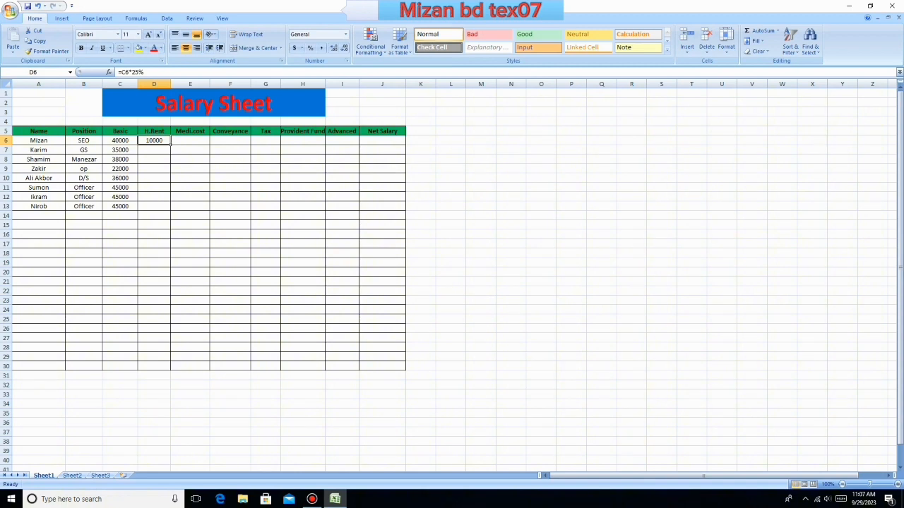
- Calculate the first employee's medical cost in E6 as 15% of the basic salary with =C6*15%, and check the formula
{"action": "left_click", "coordinate": [190, 141]}
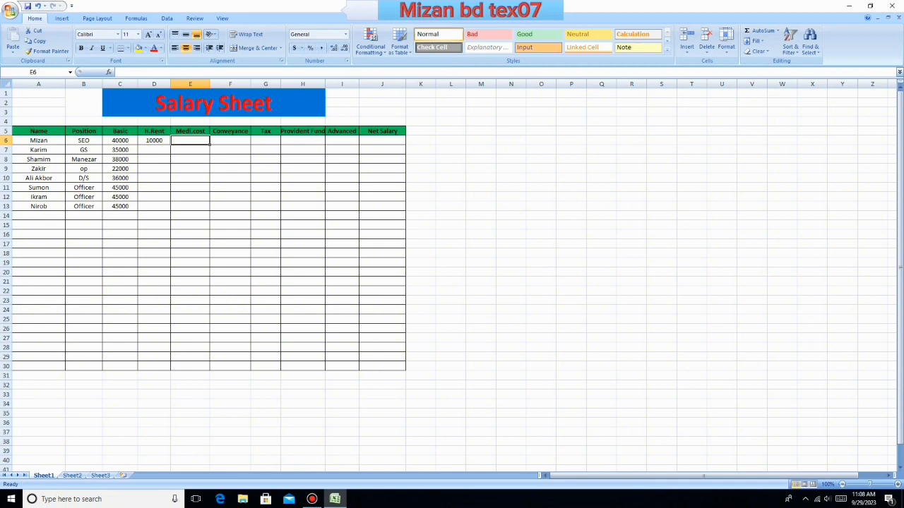
{"action": "type", "text": "="}
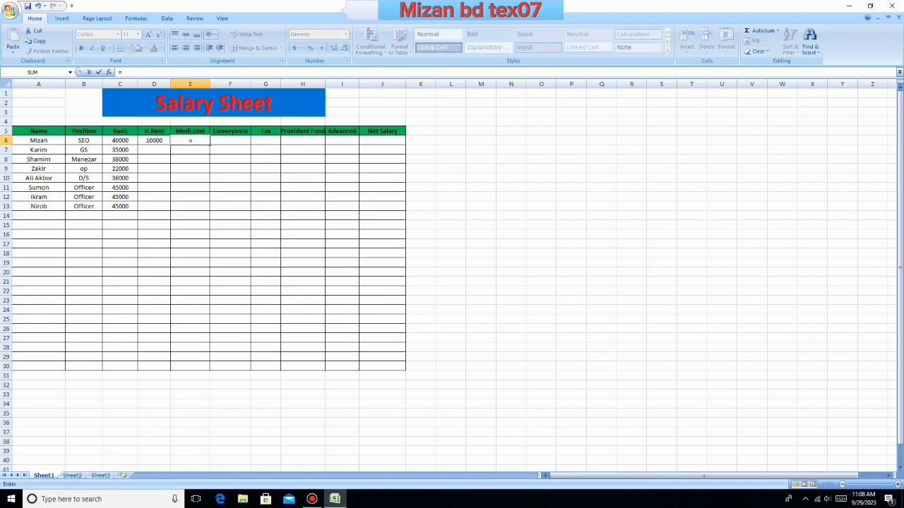
{"action": "key", "text": "Left"}
{"action": "key", "text": "Left"}
{"action": "type", "text": "*15%"}
{"action": "key", "text": "Return"}
{"action": "left_click", "coordinate": [190, 140]}
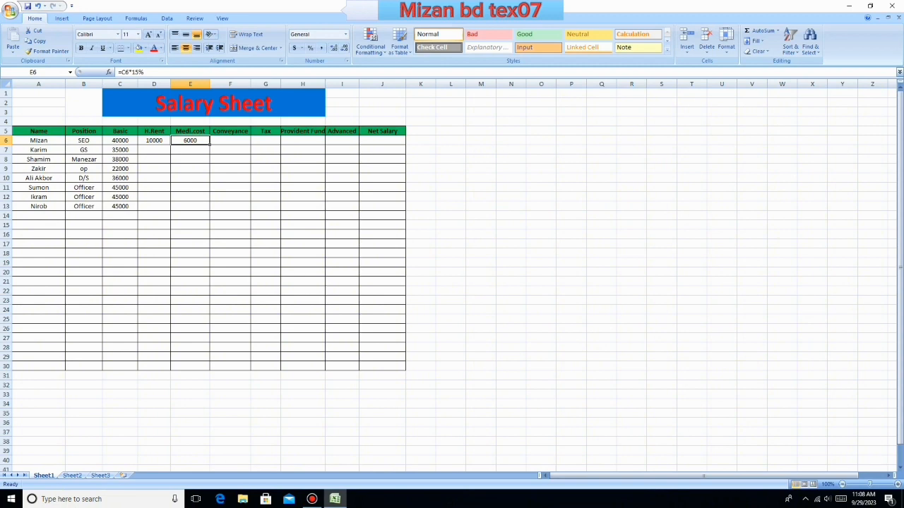
- Calculate the first employee's conveyance in F6 as 15% of the basic salary with =C6*15%
{"action": "left_click", "coordinate": [230, 140]}
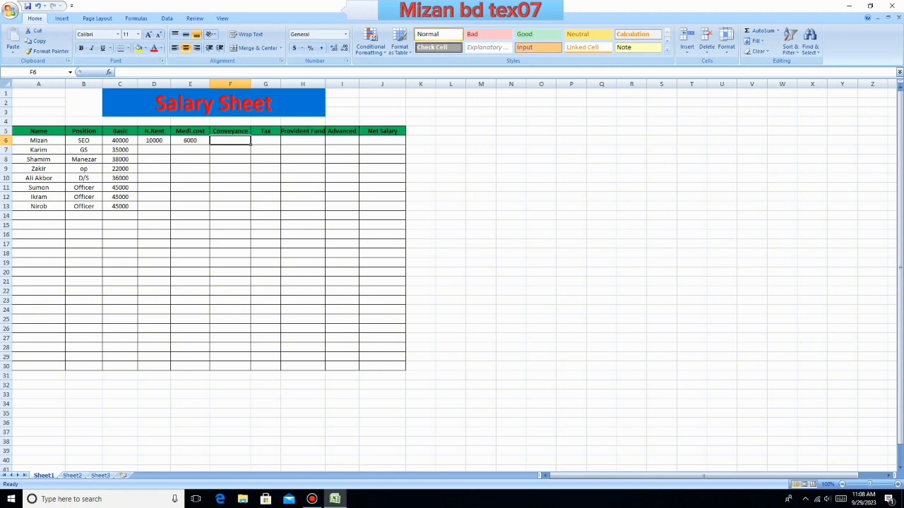
{"action": "type", "text": "="}
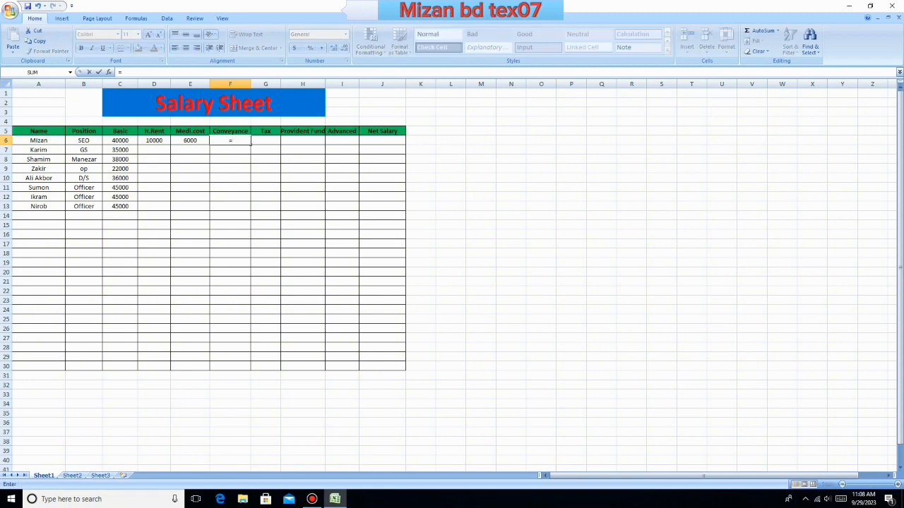
{"action": "key", "text": "Left"}
{"action": "key", "text": "Left"}
{"action": "key", "text": "Left"}
{"action": "type", "text": "*15"}
{"action": "key", "text": "Return"}
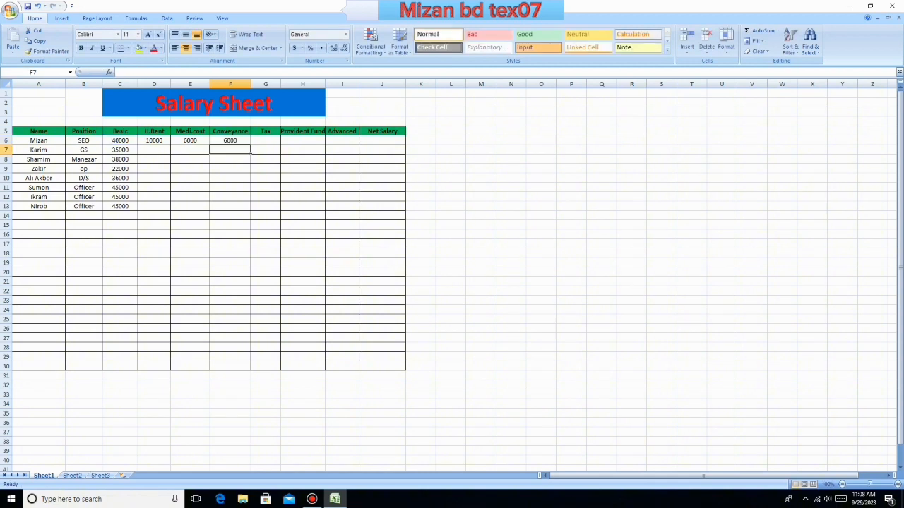
- Widen the Net Salary, Tax and Provident Fund columns so their headings have more room
{"action": "left_click", "coordinate": [265, 141]}
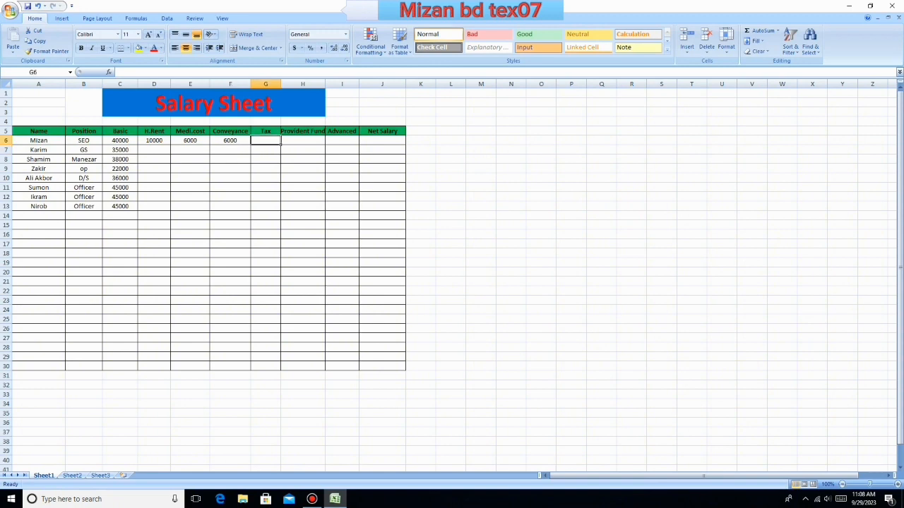
{"action": "left_click_drag", "start_coordinate": [406, 84], "coordinate": [447, 84]}
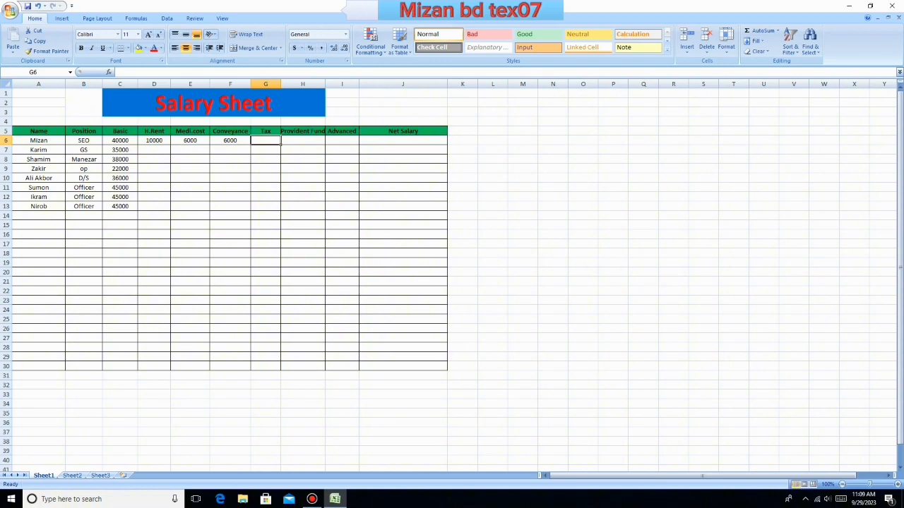
{"action": "left_click_drag", "start_coordinate": [280, 84], "coordinate": [355, 84]}
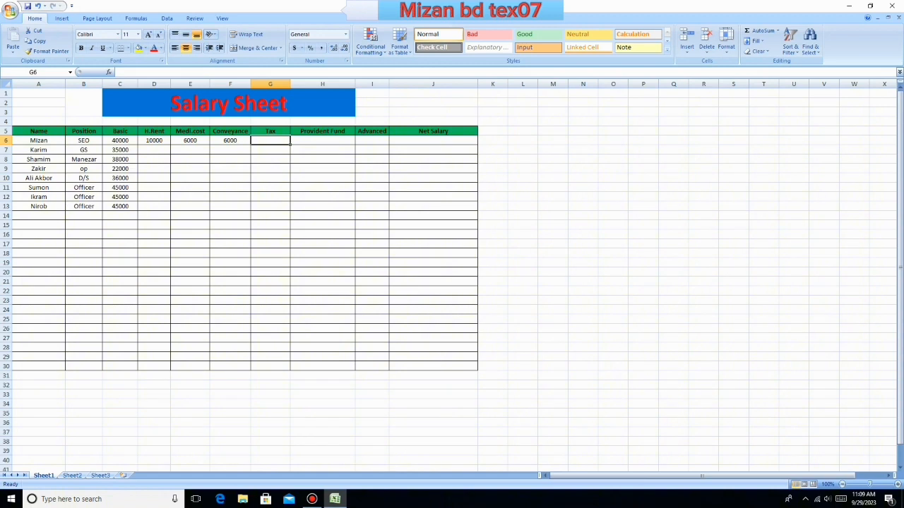
- Calculate the first employee's tax in G6 as 5% of the basic salary with =C6*5%, and check the formula
{"action": "type", "text": "="}
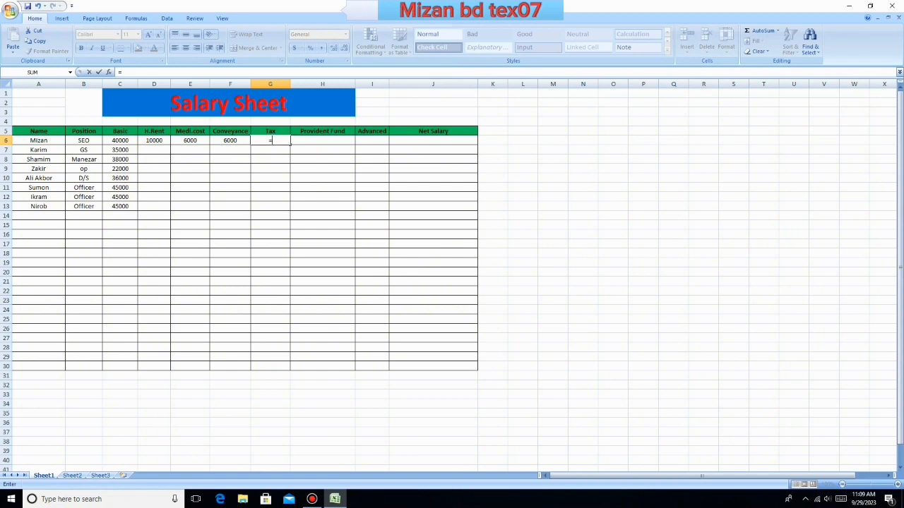
{"action": "left_click", "coordinate": [120, 141]}
{"action": "type", "text": "*5%"}
{"action": "key", "text": "Return"}
{"action": "key", "text": "Up"}
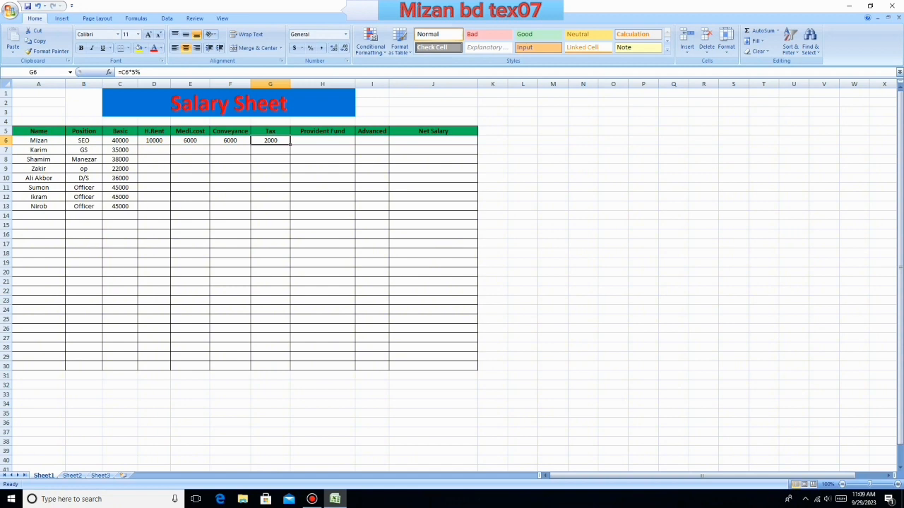
- Calculate the first employee's provident fund in H6 as 10% of the basic salary with =C6*10%, and check the formula
{"action": "key", "text": "Right"}
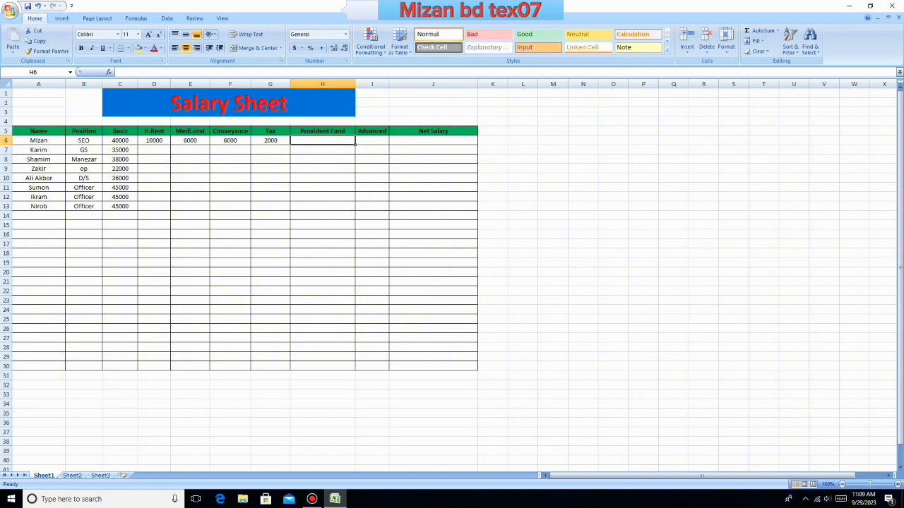
{"action": "type", "text": "="}
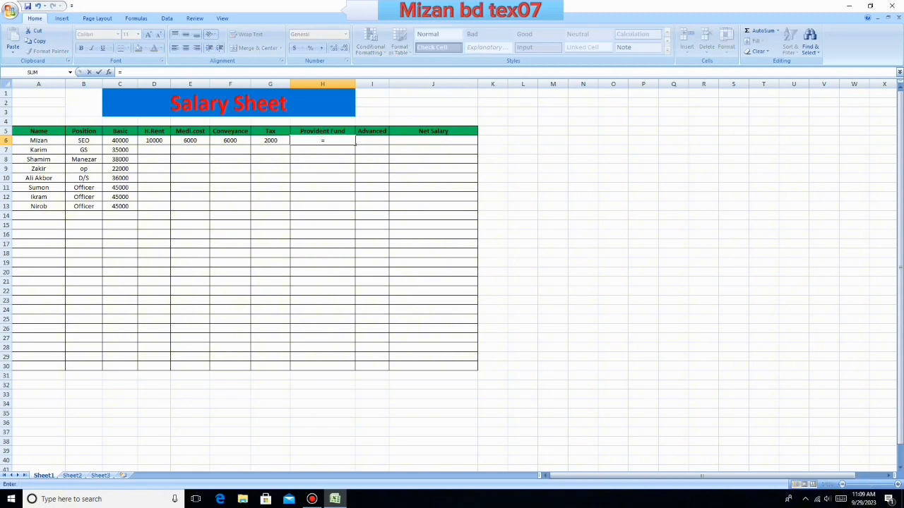
{"action": "left_click", "coordinate": [120, 141]}
{"action": "type", "text": "*10%"}
{"action": "key", "text": "Return"}
{"action": "key", "text": "Up"}
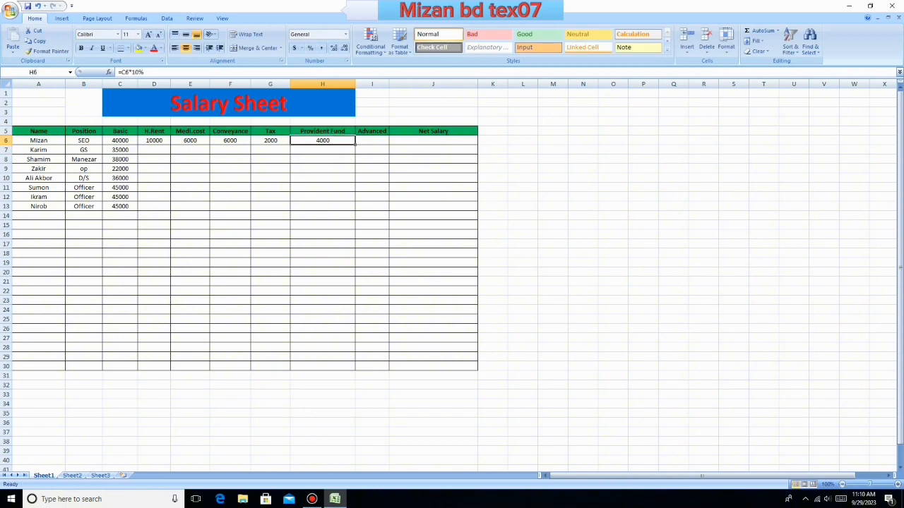
{"action": "key", "text": "Down"}
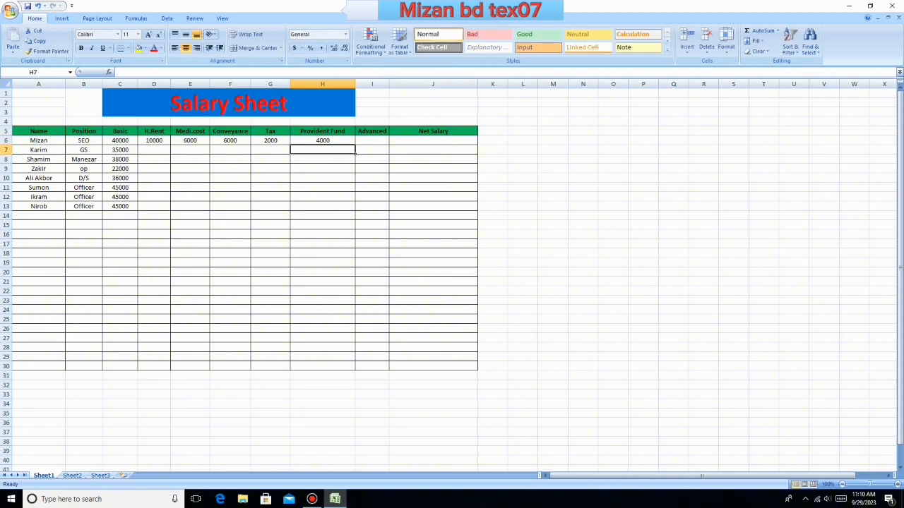
- Widen the Advanced column slightly and enter 6000 as the first employee's advance in I6
{"action": "left_click", "coordinate": [372, 140]}
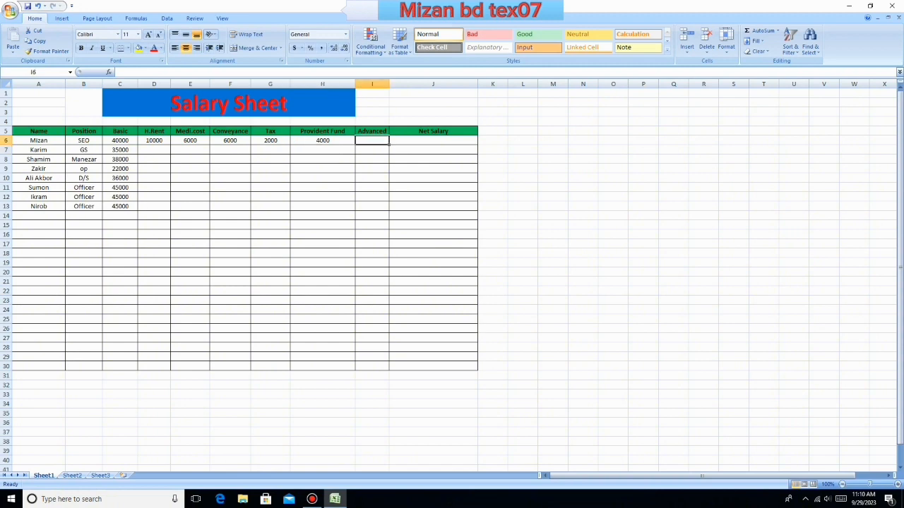
{"action": "left_click_drag", "start_coordinate": [389, 85], "coordinate": [402, 84]}
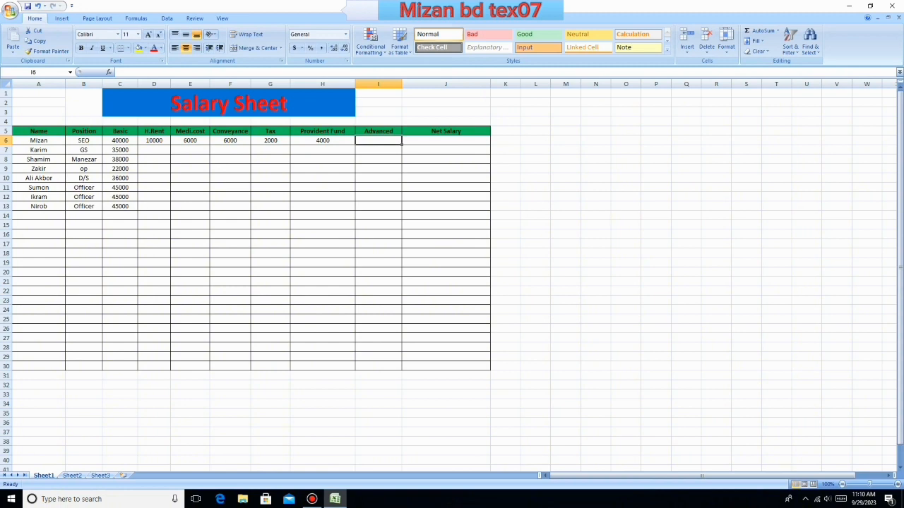
{"action": "type", "text": "6000"}
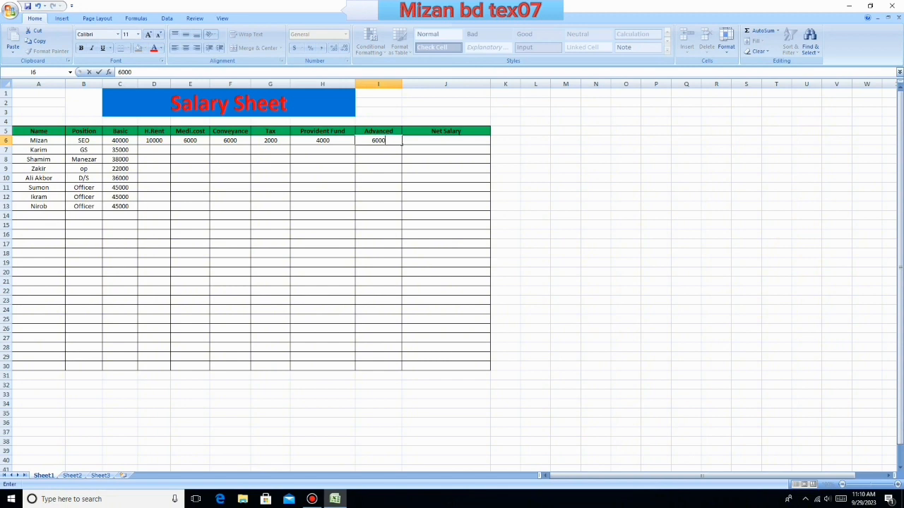
{"action": "key", "text": "Return"}
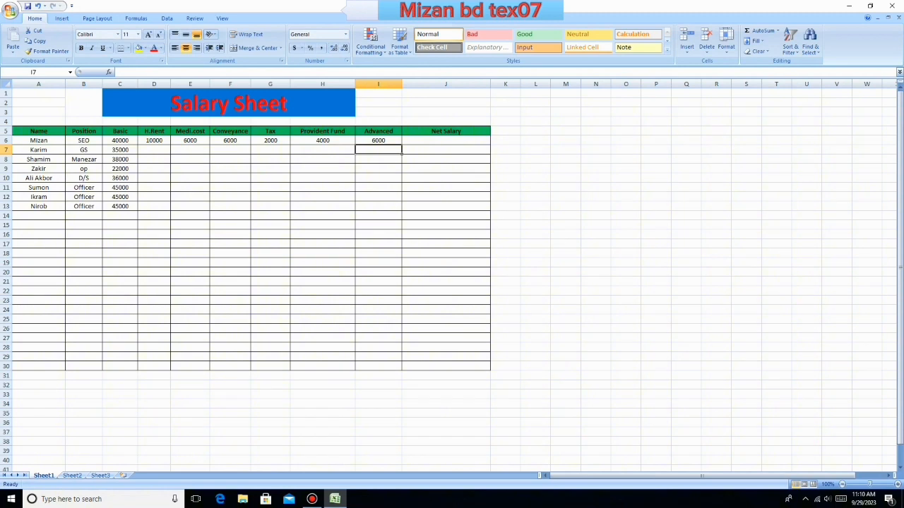
- Review the first employee's row 6 entries and formulas from Basic through Advanced
{"action": "left_click", "coordinate": [120, 141]}
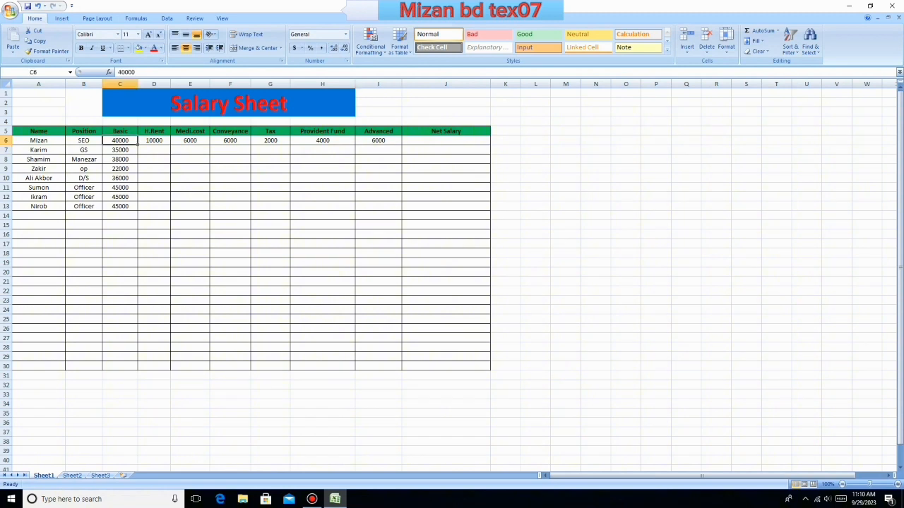
{"action": "left_click", "coordinate": [154, 141]}
{"action": "left_click", "coordinate": [190, 140]}
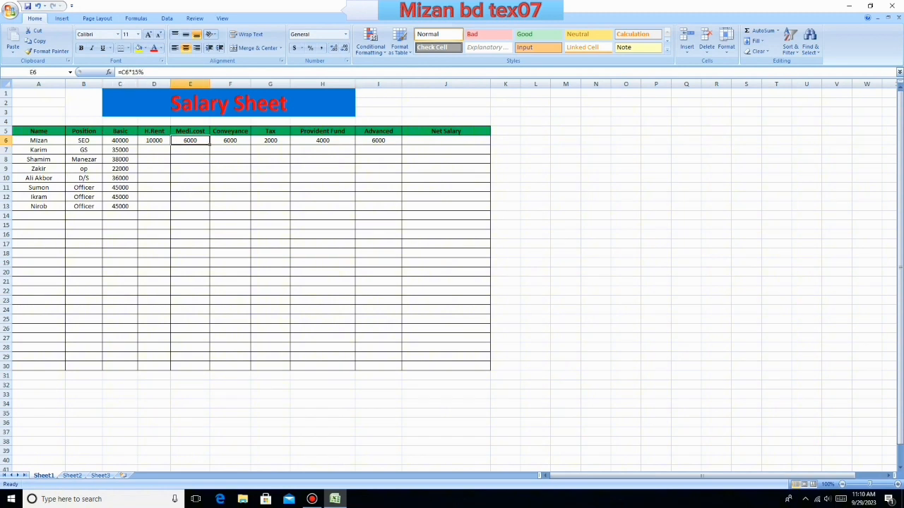
{"action": "left_click", "coordinate": [230, 140]}
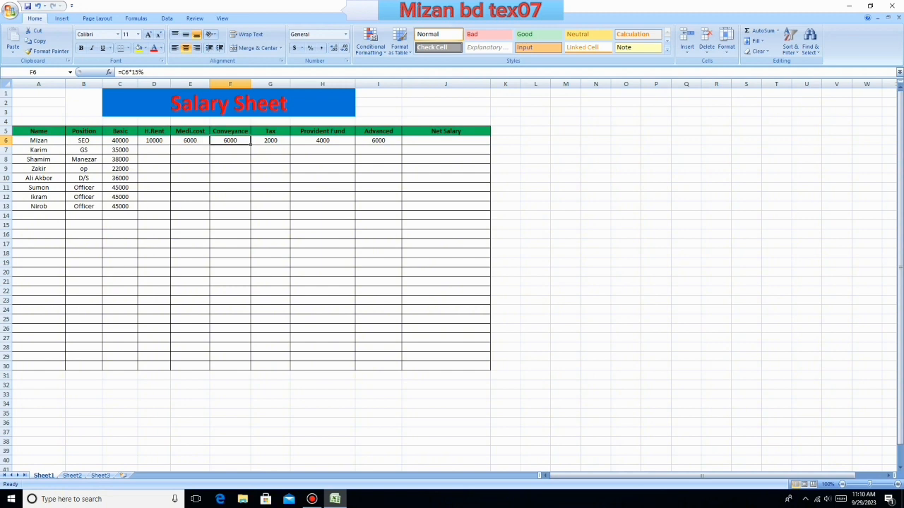
{"action": "left_click", "coordinate": [271, 141]}
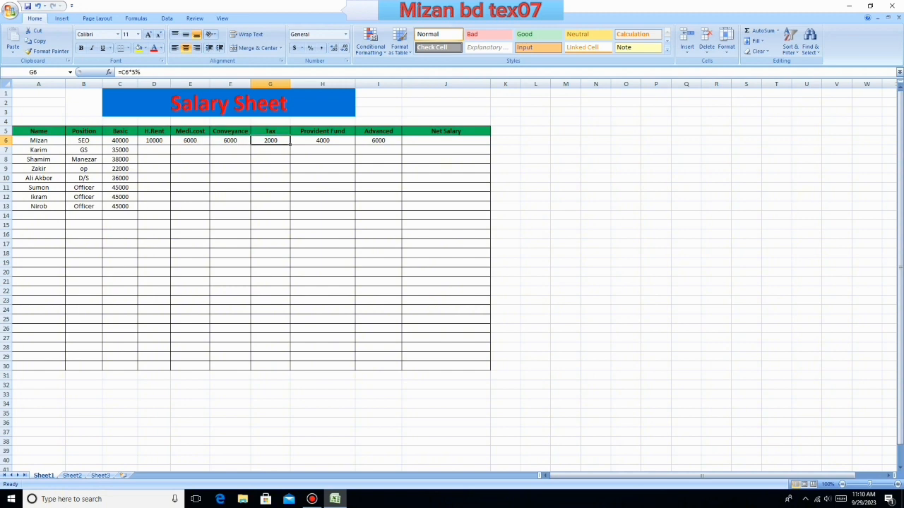
{"action": "left_click", "coordinate": [323, 141]}
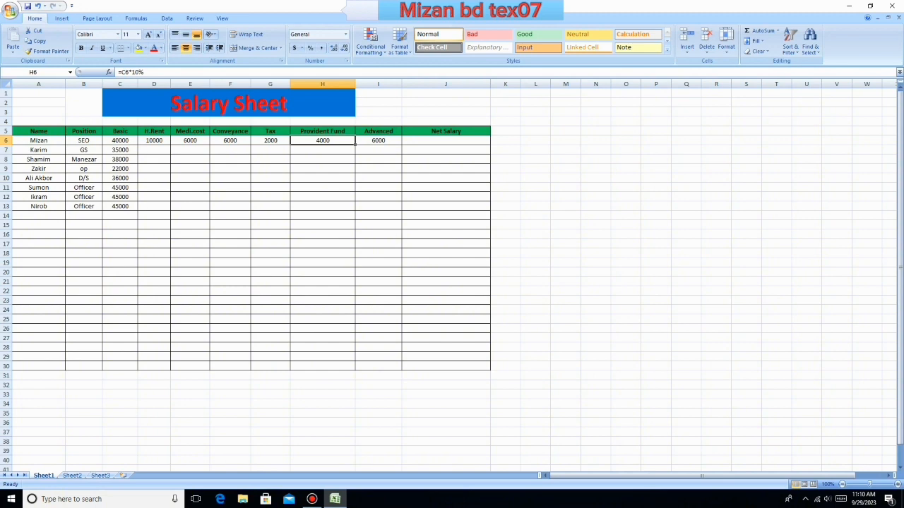
{"action": "left_click", "coordinate": [379, 140]}
- Begin the net salary formula in J6 by adding the cells from Basic through Tax as =C6+D6+E6+F6+G6
{"action": "left_click", "coordinate": [445, 141]}
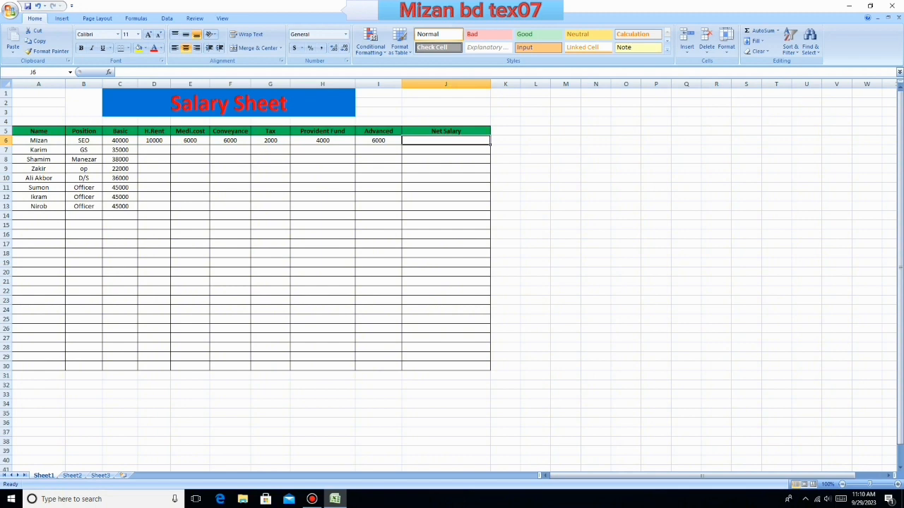
{"action": "type", "text": "="}
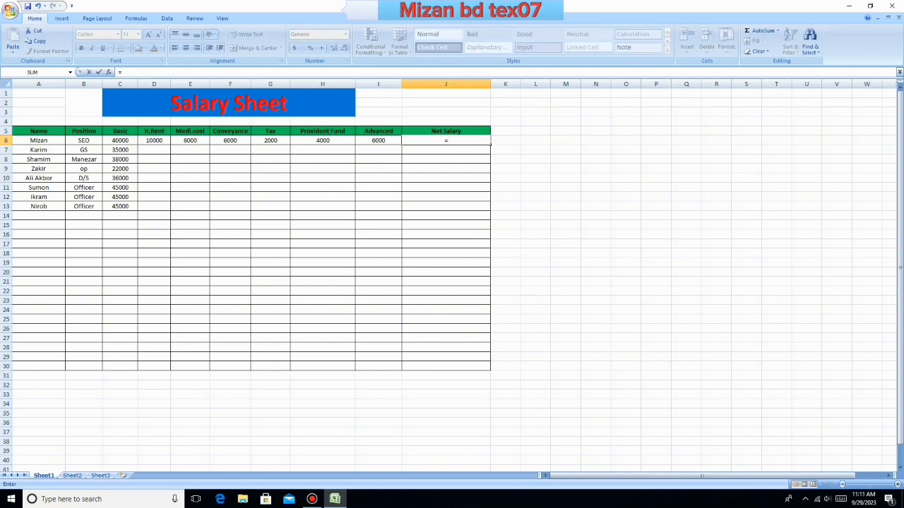
{"action": "left_click", "coordinate": [121, 141]}
{"action": "type", "text": "+"}
{"action": "left_click", "coordinate": [154, 140]}
{"action": "type", "text": "+"}
{"action": "left_click", "coordinate": [190, 141]}
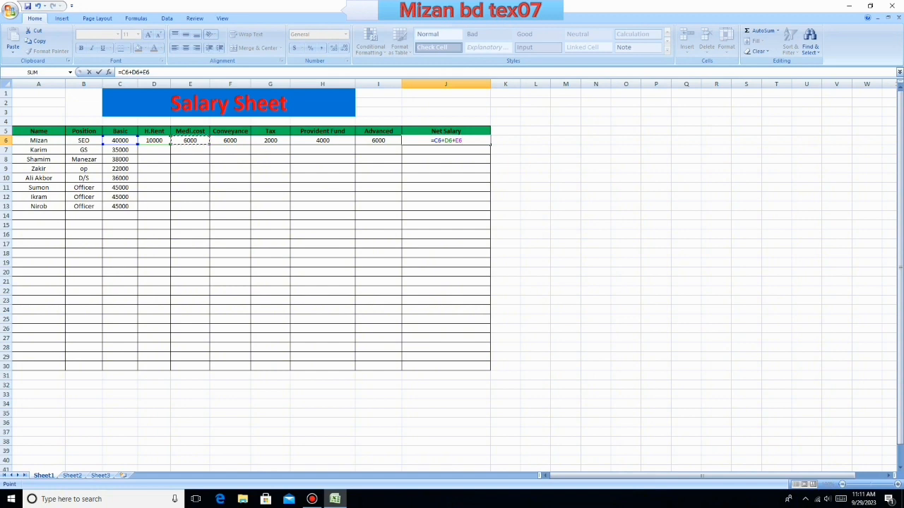
{"action": "type", "text": "+"}
{"action": "type", "text": "+"}
{"action": "left_click", "coordinate": [230, 141]}
{"action": "key", "text": "BackSpace"}
{"action": "key", "text": "BackSpace"}
{"action": "key", "text": "BackSpace"}
{"action": "left_click", "coordinate": [231, 140]}
{"action": "type", "text": "+"}
{"action": "left_click", "coordinate": [271, 140]}
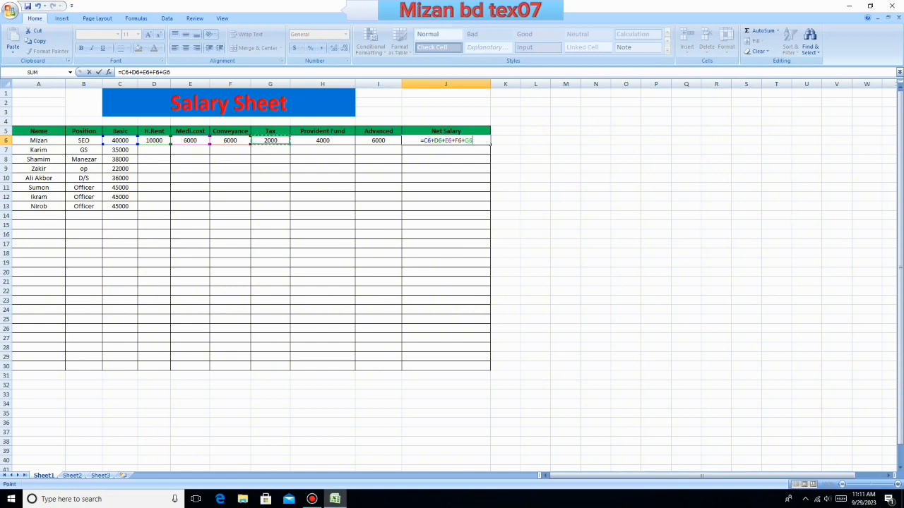
- Subtract the provident fund and advance to complete J6 as =C6+D6+E6+F6+G6-H6-I6, and check the formula
{"action": "type", "text": "-"}
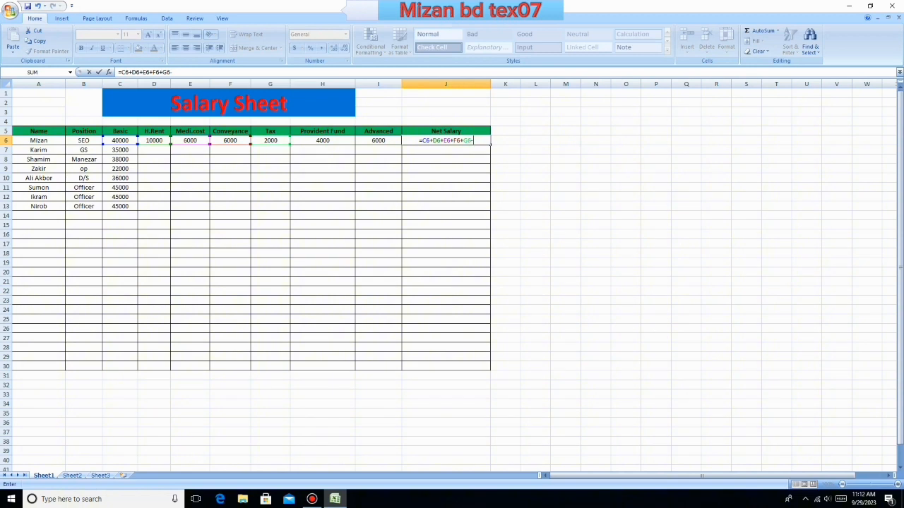
{"action": "left_click", "coordinate": [322, 140]}
{"action": "type", "text": "-"}
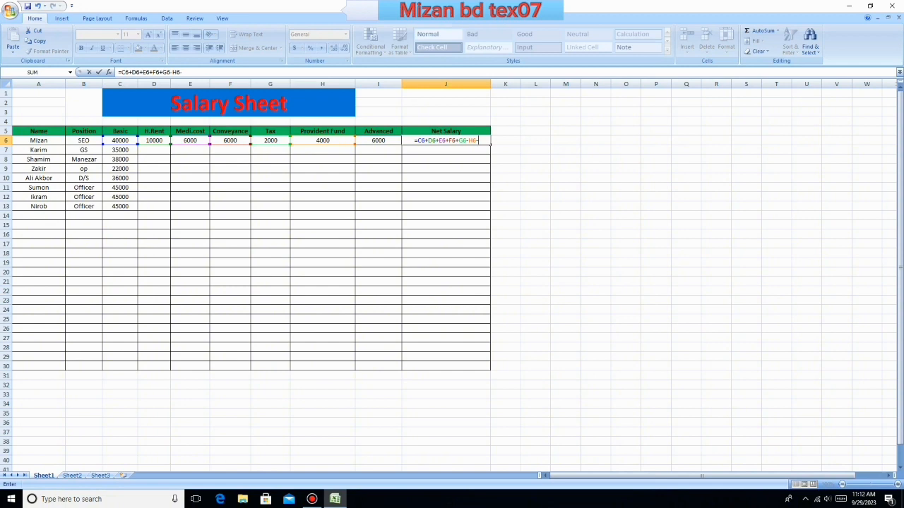
{"action": "left_click", "coordinate": [378, 140]}
{"action": "type", "text": "-"}
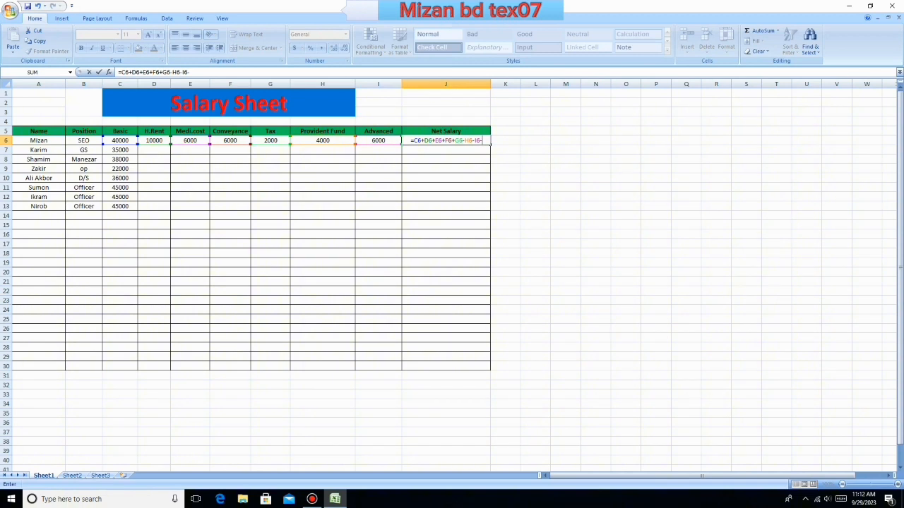
{"action": "key", "text": "BackSpace"}
{"action": "key", "text": "Return"}
{"action": "key", "text": "Up"}
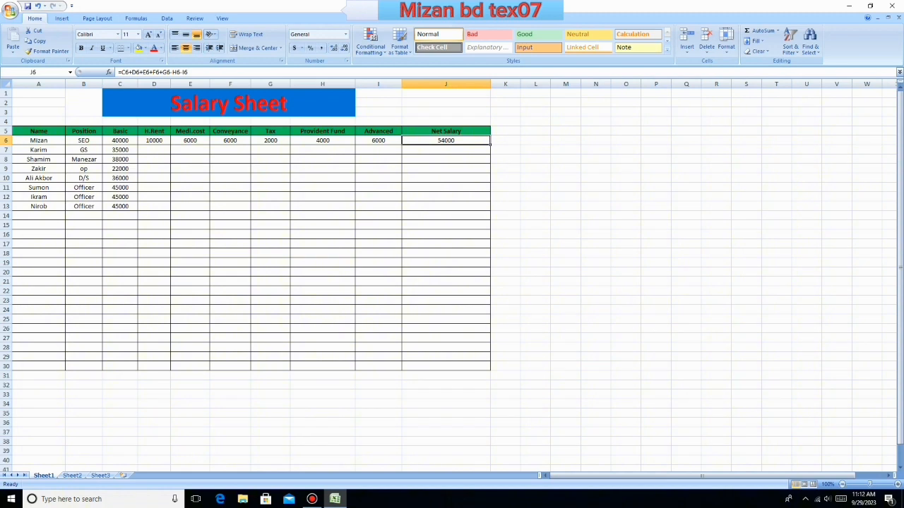
- Fill the first employee's calculations in D6:J6 down to row 13 for all the other employees
{"action": "left_click_drag", "start_coordinate": [120, 140], "coordinate": [120, 206]}
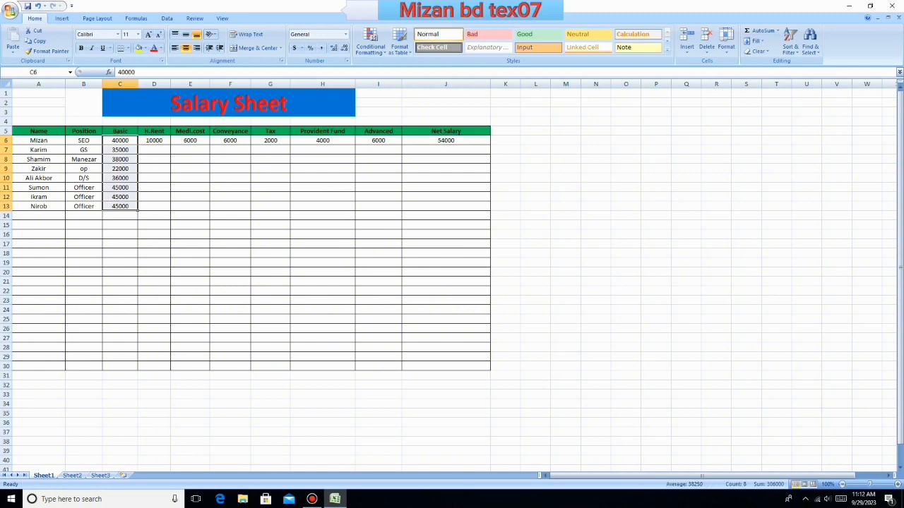
{"action": "left_click", "coordinate": [154, 178]}
{"action": "left_click", "coordinate": [154, 140]}
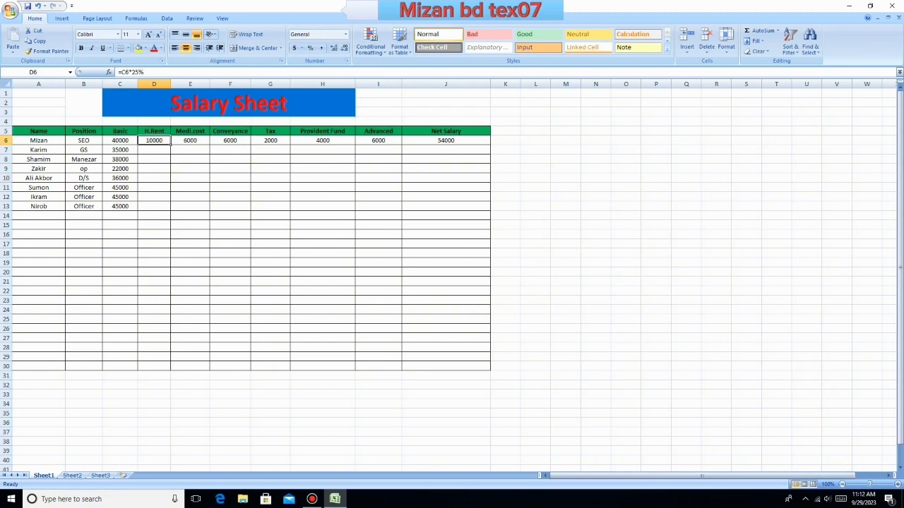
{"action": "left_click_drag", "start_coordinate": [154, 141], "coordinate": [446, 140]}
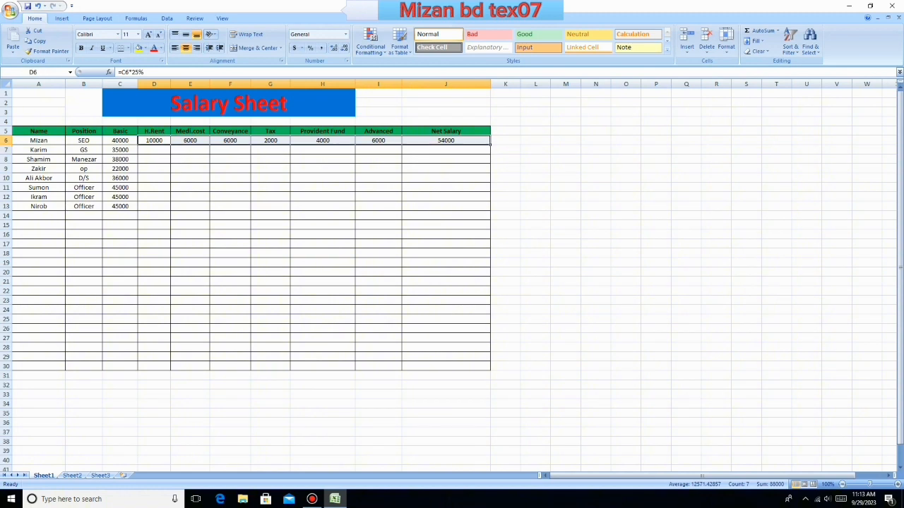
{"action": "left_click_drag", "start_coordinate": [490, 144], "coordinate": [492, 212]}
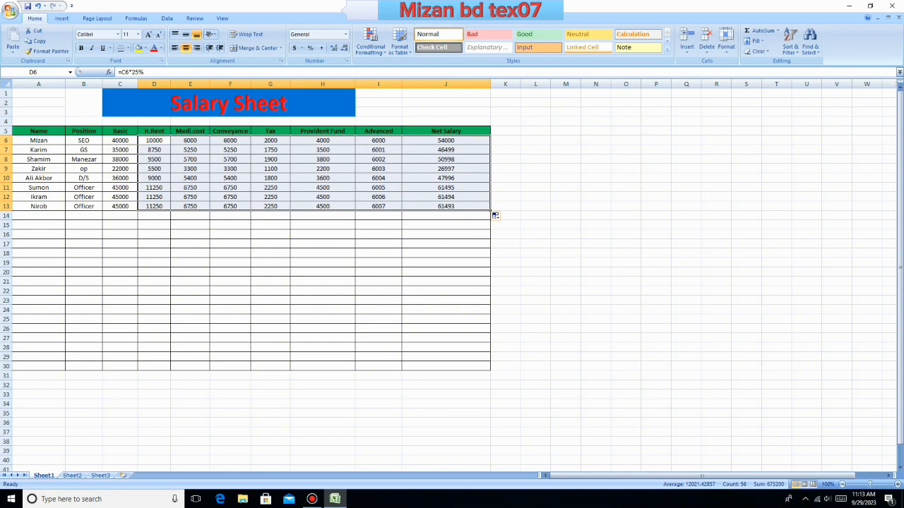
- Clear the Advanced amount in I8 for the third employee
{"action": "left_click", "coordinate": [379, 160]}
{"action": "key", "text": "BackSpace"}
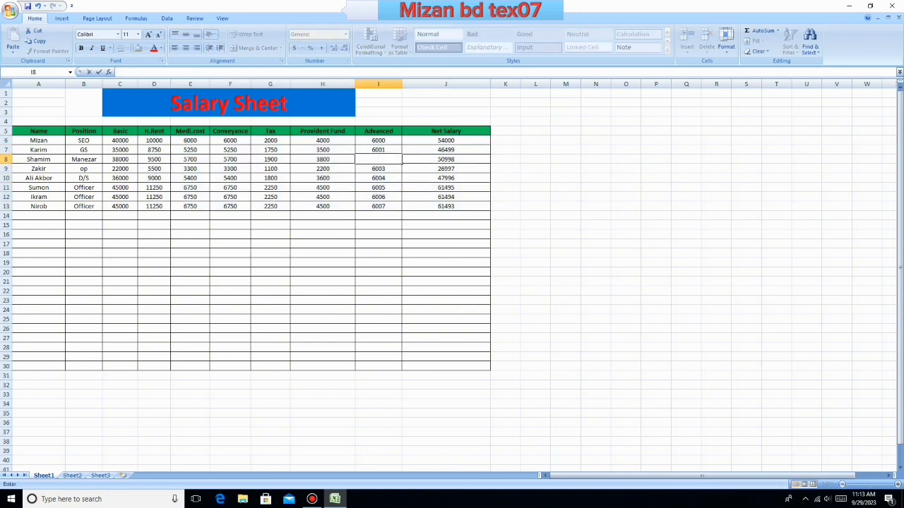
{"action": "left_click", "coordinate": [536, 159]}
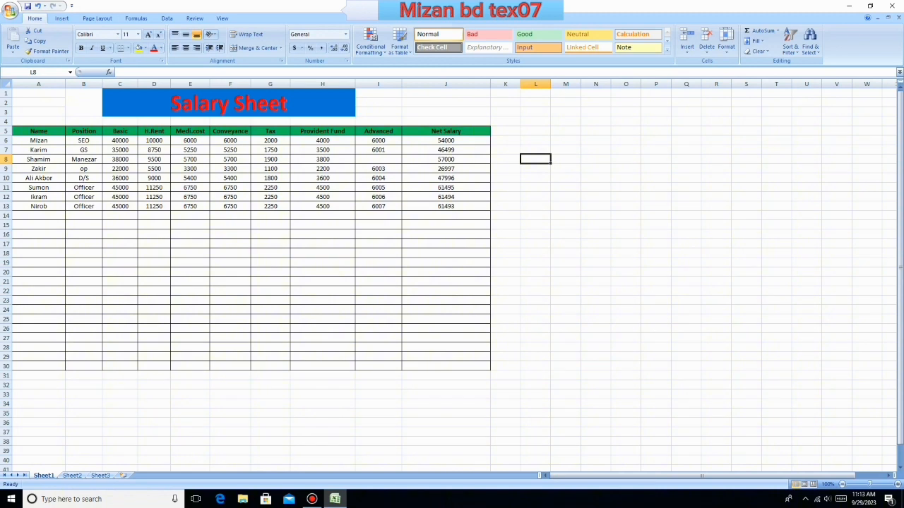
- Clear the Advanced amount in I9 for the fourth employee
{"action": "left_click", "coordinate": [379, 169]}
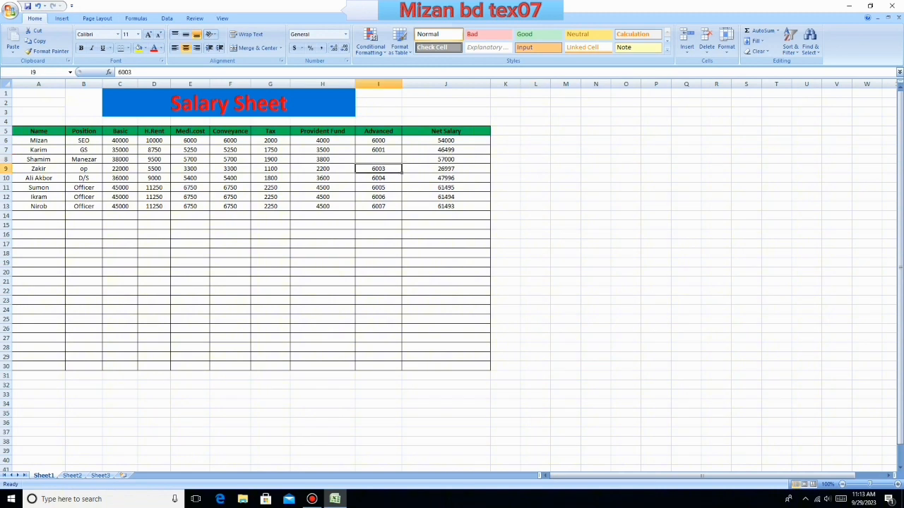
{"action": "key", "text": "BackSpace"}
{"action": "left_click", "coordinate": [445, 282]}
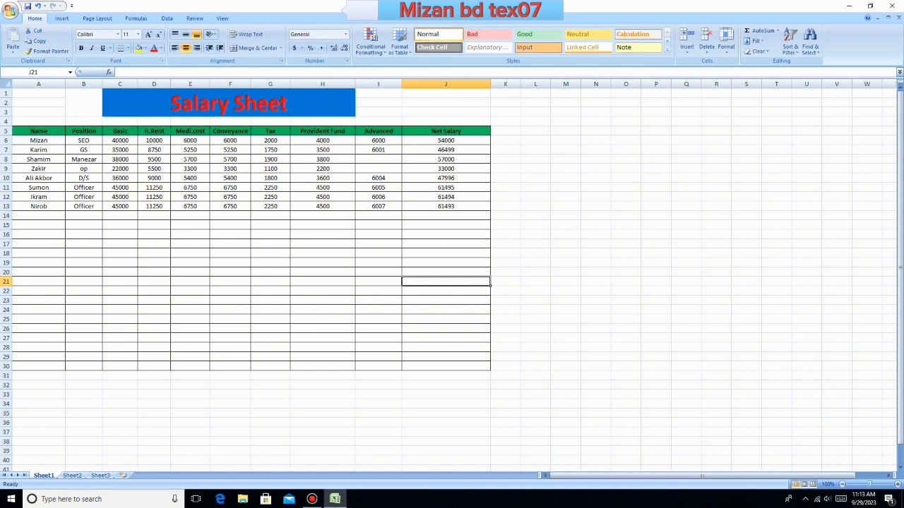
- Set the Advanced amount in I11 for the sixth employee to 10000
{"action": "left_click", "coordinate": [378, 188]}
{"action": "left_click", "coordinate": [378, 206]}
{"action": "double_click", "coordinate": [387, 187]}
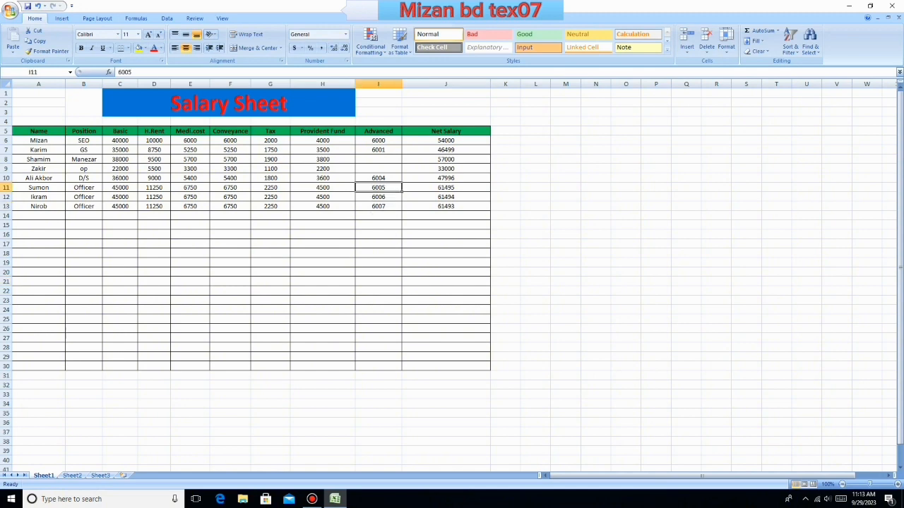
{"action": "key", "text": "BackSpace"}
{"action": "key", "text": "BackSpace"}
{"action": "key", "text": "BackSpace"}
{"action": "key", "text": "BackSpace"}
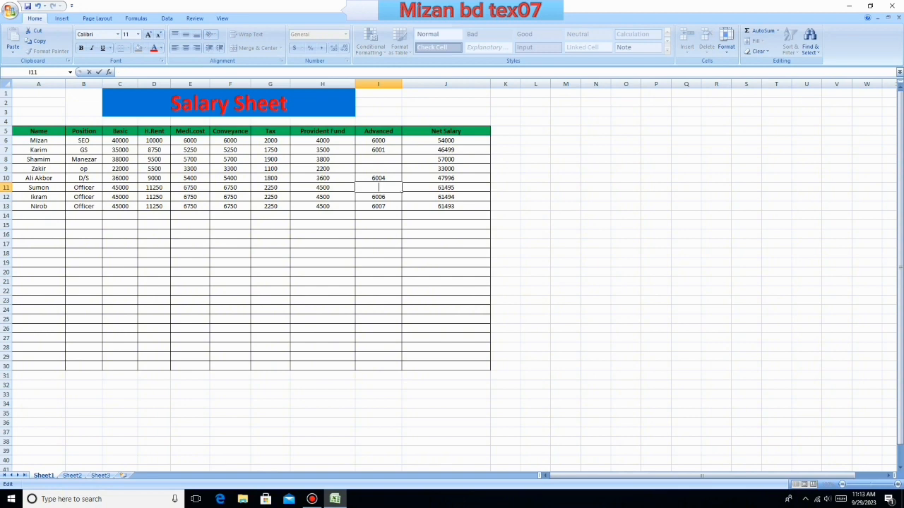
{"action": "type", "text": "10000"}
{"action": "left_click", "coordinate": [446, 281]}
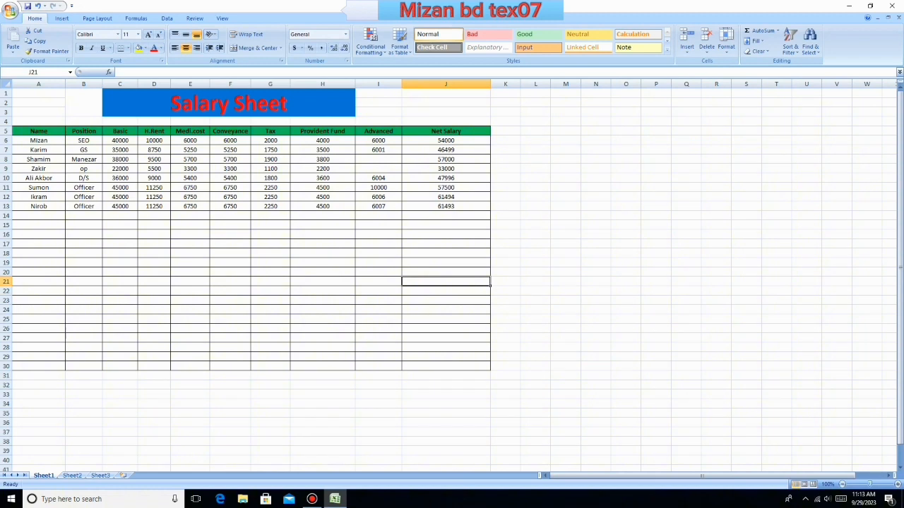
{"action": "left_click", "coordinate": [596, 94]}
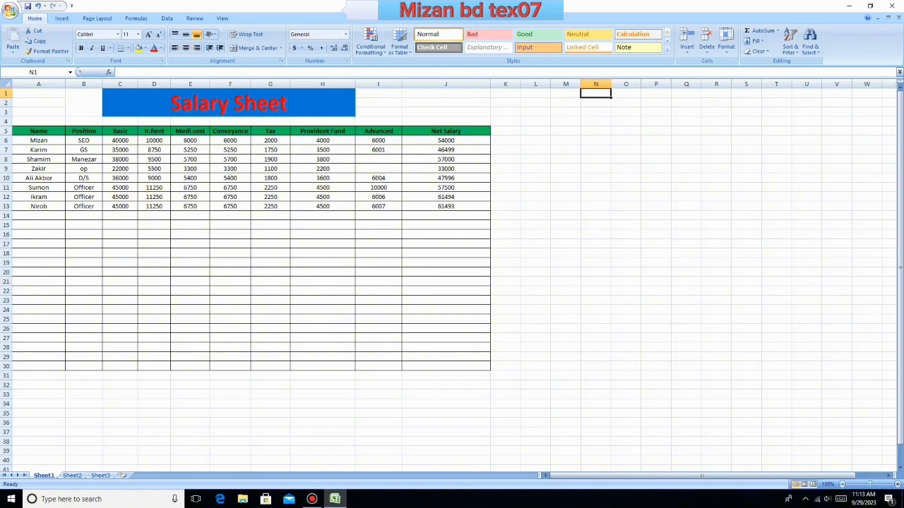
- Total the Net Salary column in J30 with AutoSum as =SUM(J6:J29), and check the summed range
{"action": "left_click_drag", "start_coordinate": [445, 140], "coordinate": [446, 206]}
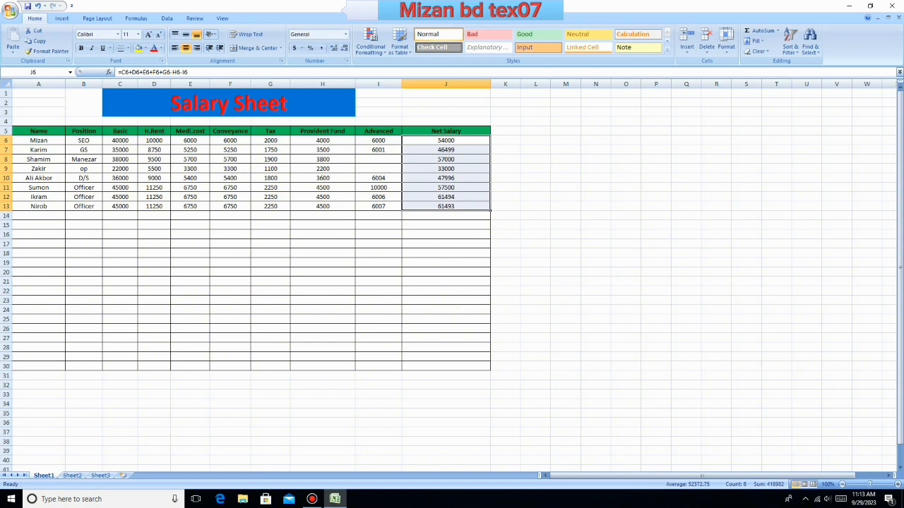
{"action": "left_click_drag", "start_coordinate": [38, 235], "coordinate": [445, 404]}
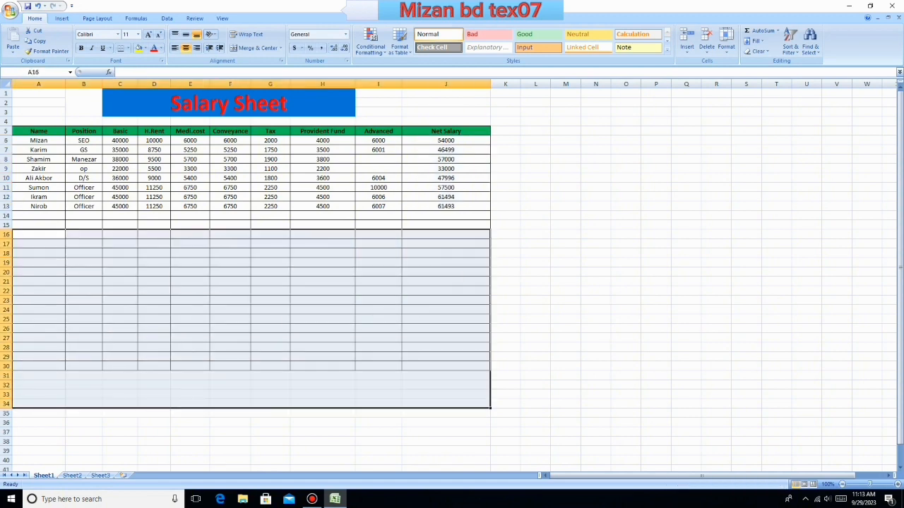
{"action": "left_click", "coordinate": [625, 281]}
{"action": "left_click_drag", "start_coordinate": [446, 141], "coordinate": [445, 356]}
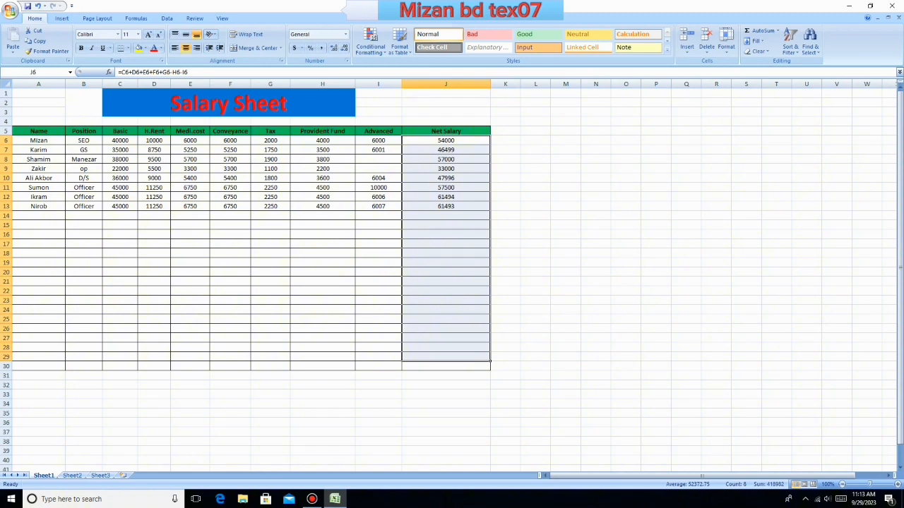
{"action": "left_click", "coordinate": [446, 367]}
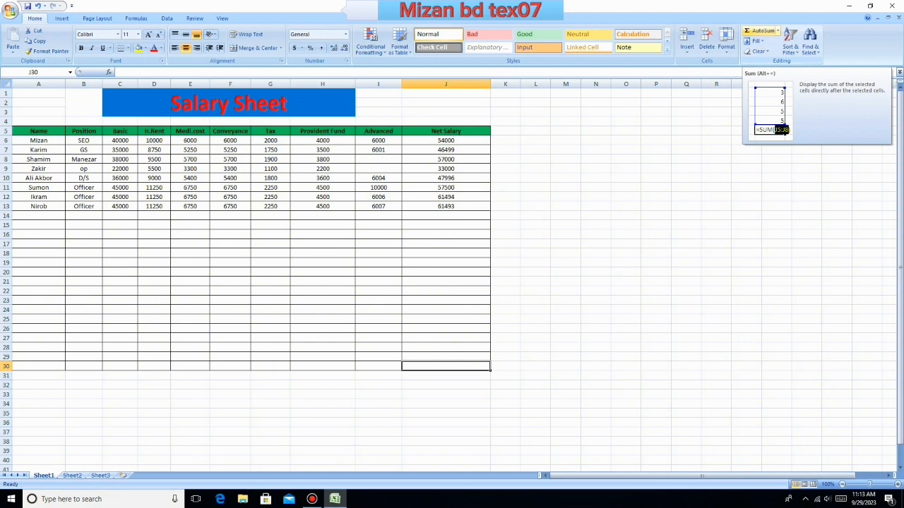
{"action": "left_click", "coordinate": [761, 30]}
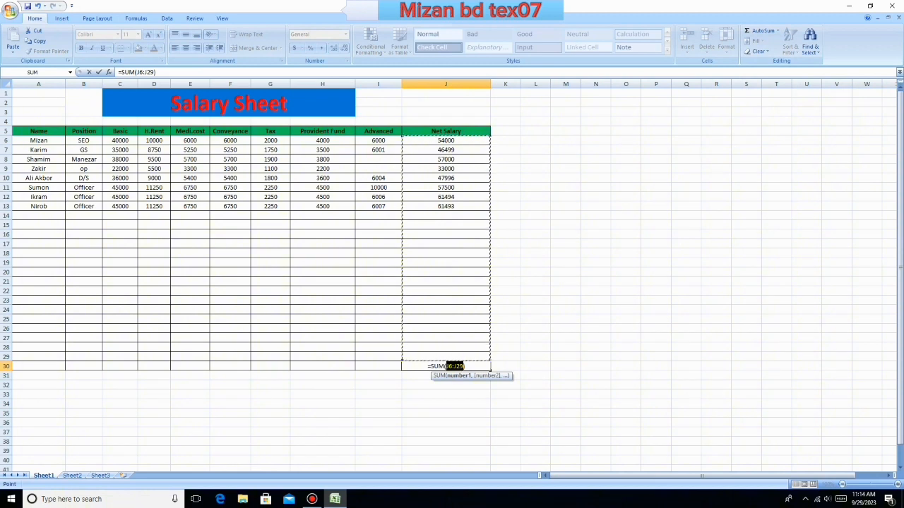
{"action": "key", "text": "Return"}
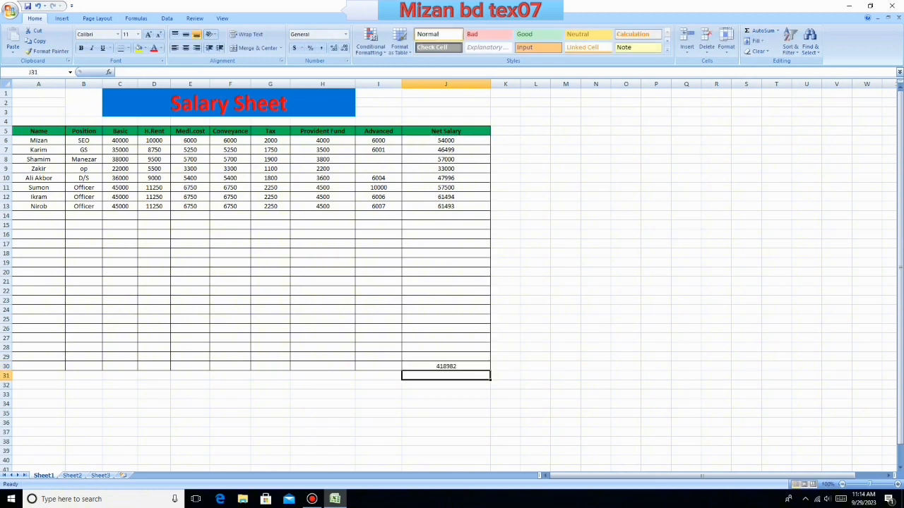
{"action": "left_click_drag", "start_coordinate": [445, 150], "coordinate": [446, 366]}
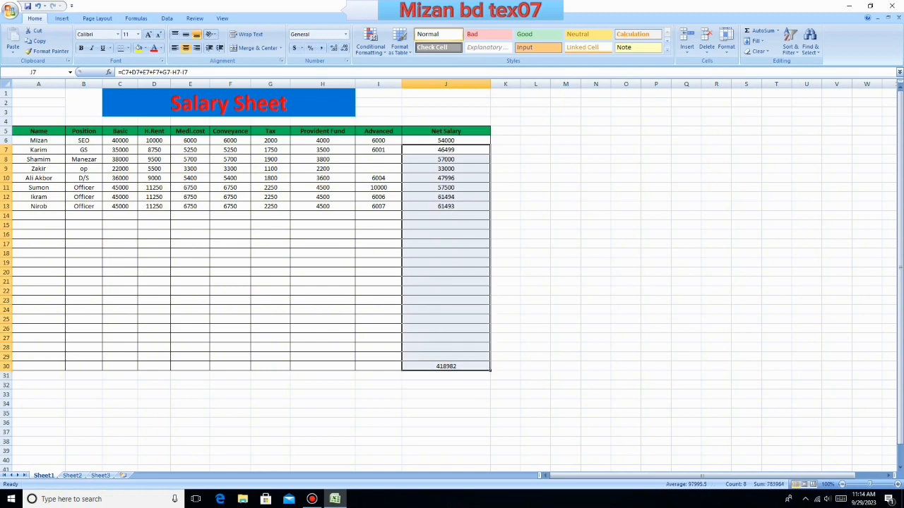
- Add an AutoSum total for the Advanced column in I30, accepting the range I10:I29
{"action": "left_click", "coordinate": [378, 282]}
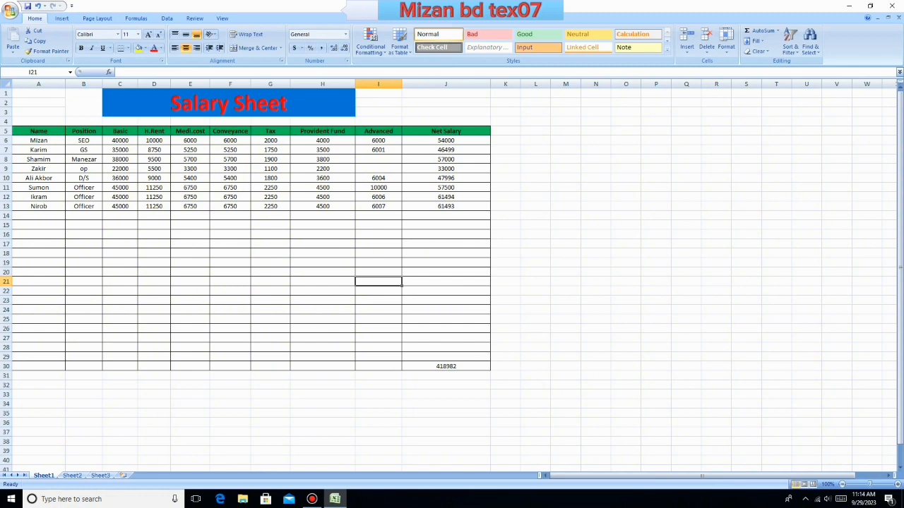
{"action": "left_click_drag", "start_coordinate": [379, 140], "coordinate": [379, 206]}
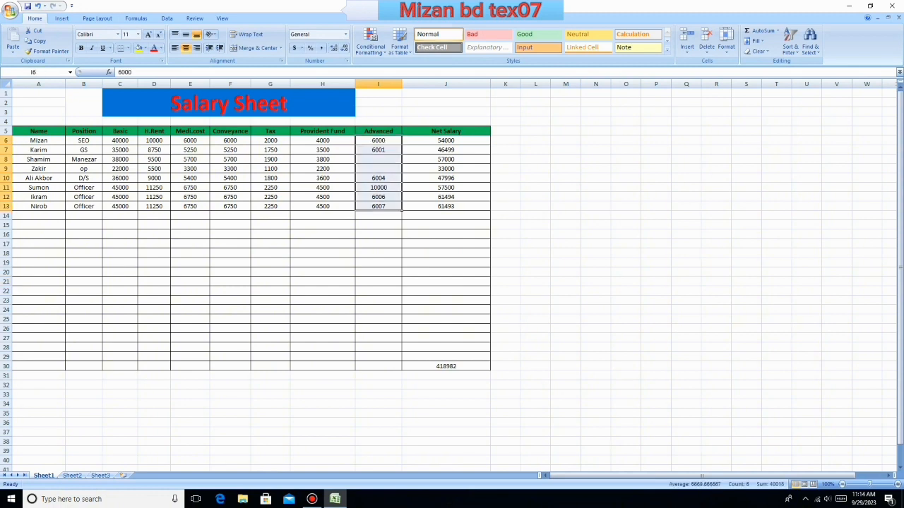
{"action": "left_click", "coordinate": [379, 366]}
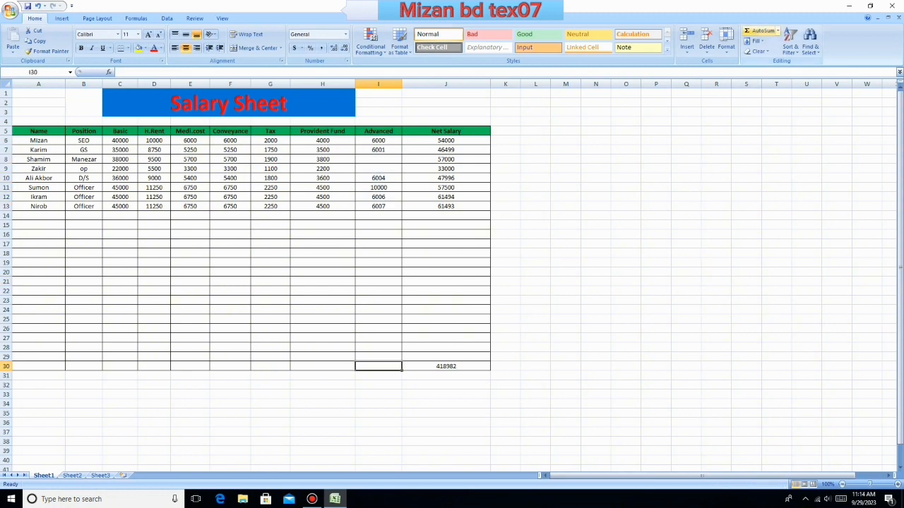
{"action": "left_click", "coordinate": [761, 31]}
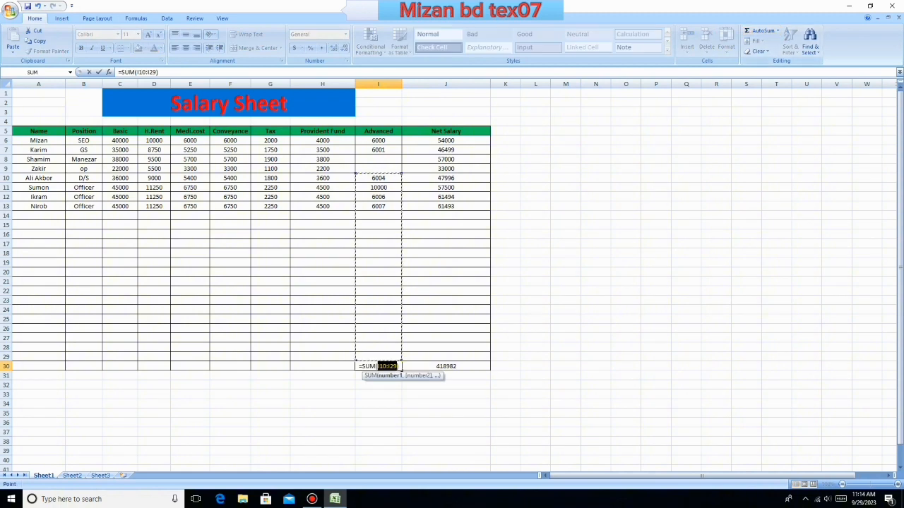
{"action": "key", "text": "Return"}
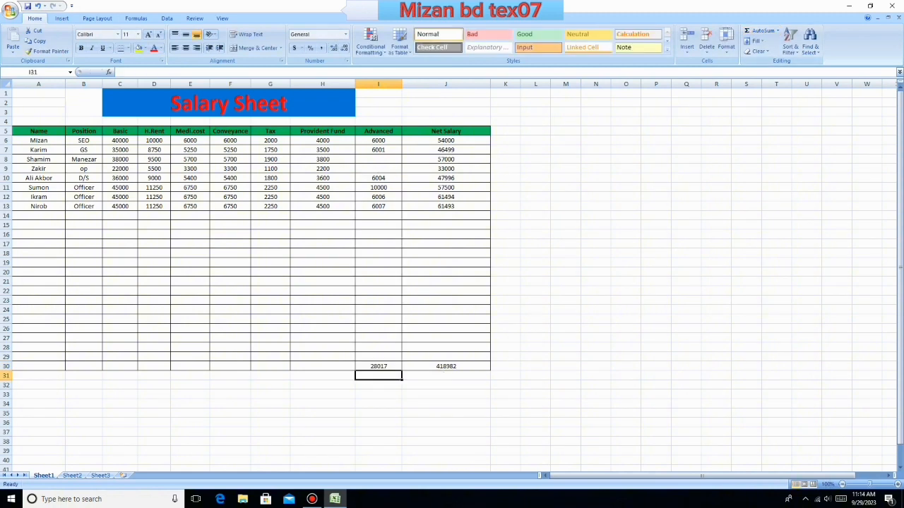
- Total the Provident Fund column in H30 with AutoSum as =SUM(H6:H29)
{"action": "left_click_drag", "start_coordinate": [323, 141], "coordinate": [323, 235]}
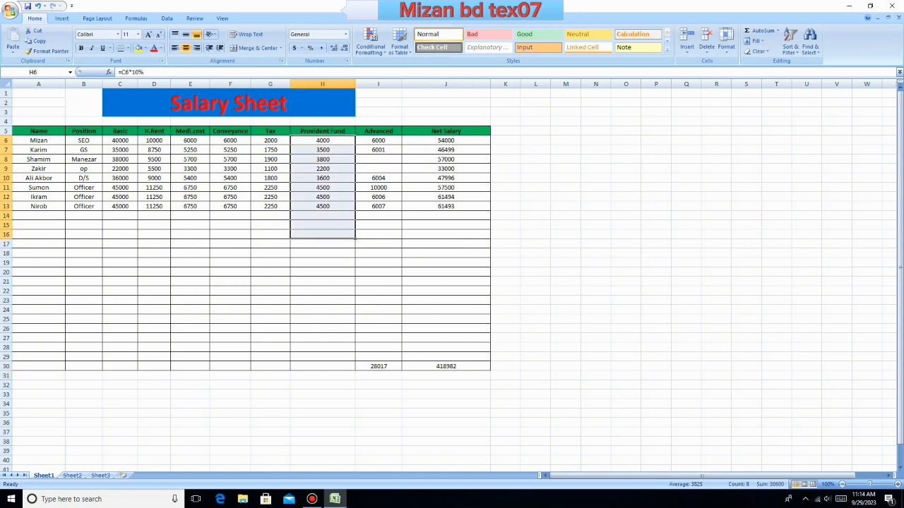
{"action": "left_click", "coordinate": [322, 263]}
{"action": "left_click", "coordinate": [323, 366]}
{"action": "left_click", "coordinate": [761, 30]}
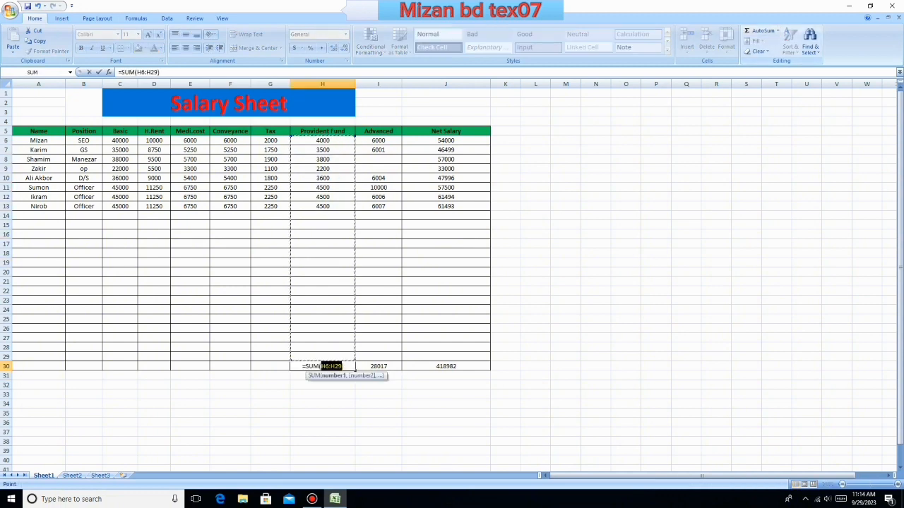
{"action": "key", "text": "Return"}
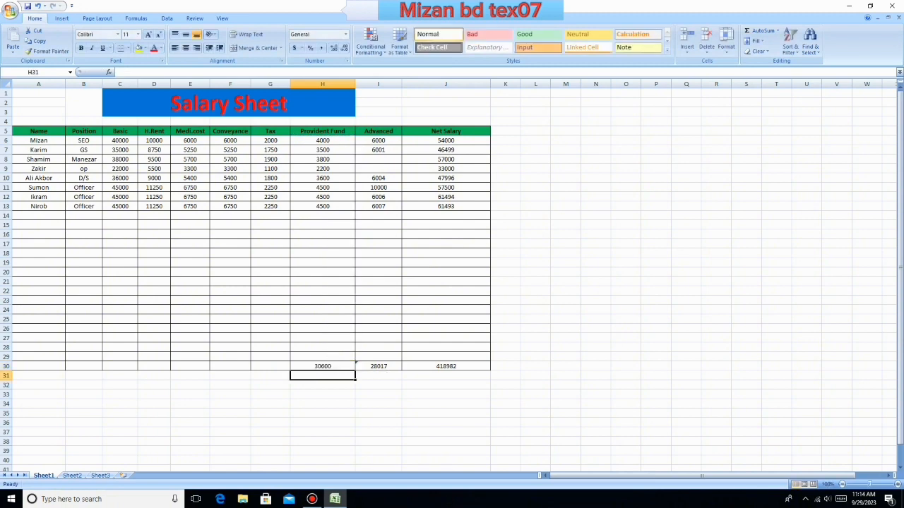
- Total the Tax column in G30 with AutoSum as =SUM(G6:G29)
{"action": "left_click_drag", "start_coordinate": [270, 140], "coordinate": [269, 206]}
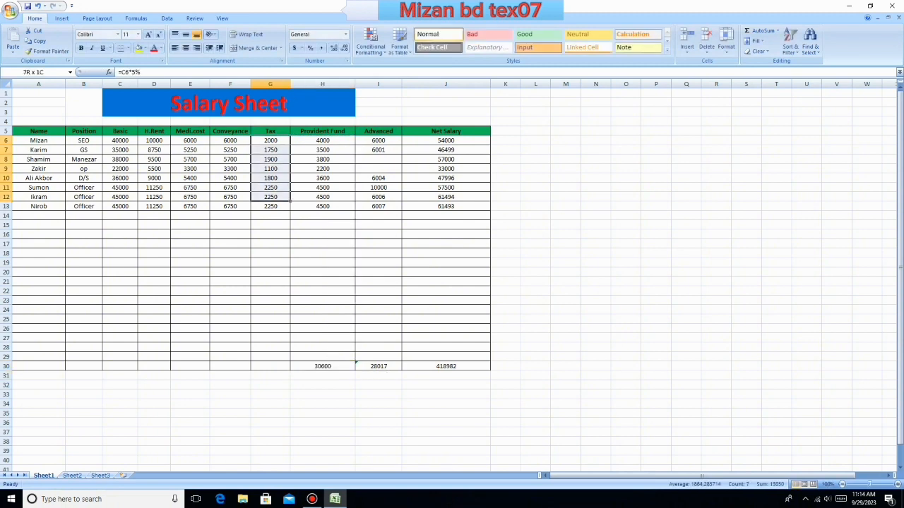
{"action": "left_click", "coordinate": [270, 366]}
{"action": "left_click", "coordinate": [761, 31]}
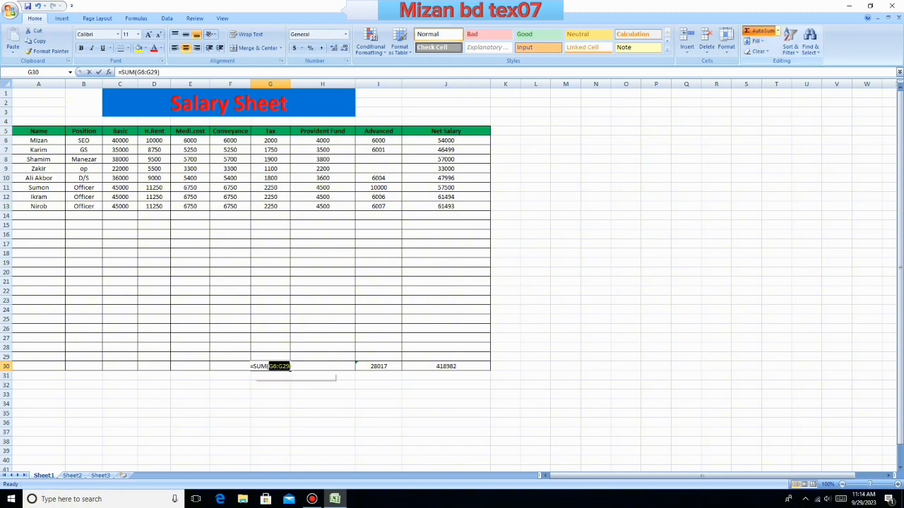
{"action": "key", "text": "Return"}
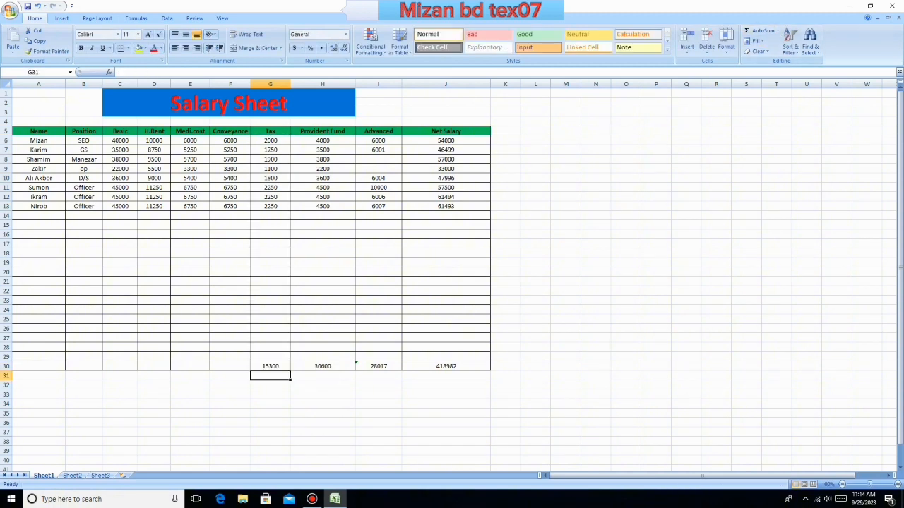
- Total the Conveyance column in F30 with AutoSum as =SUM(F6:F29)
{"action": "left_click", "coordinate": [229, 367]}
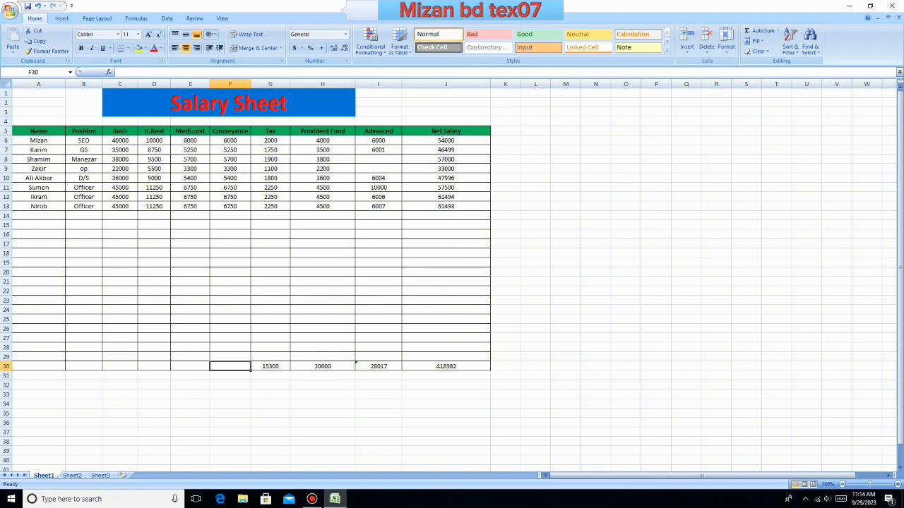
{"action": "left_click", "coordinate": [761, 30]}
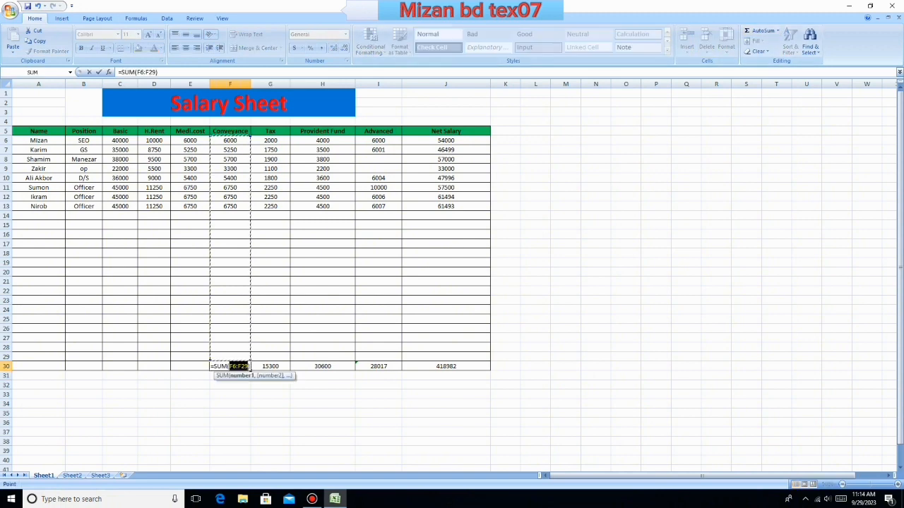
{"action": "key", "text": "Return"}
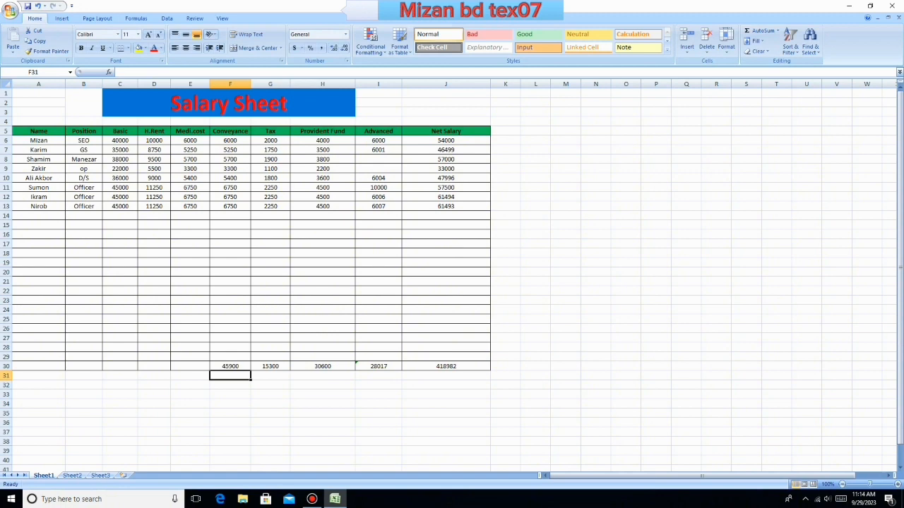
{"action": "left_click", "coordinate": [190, 366]}
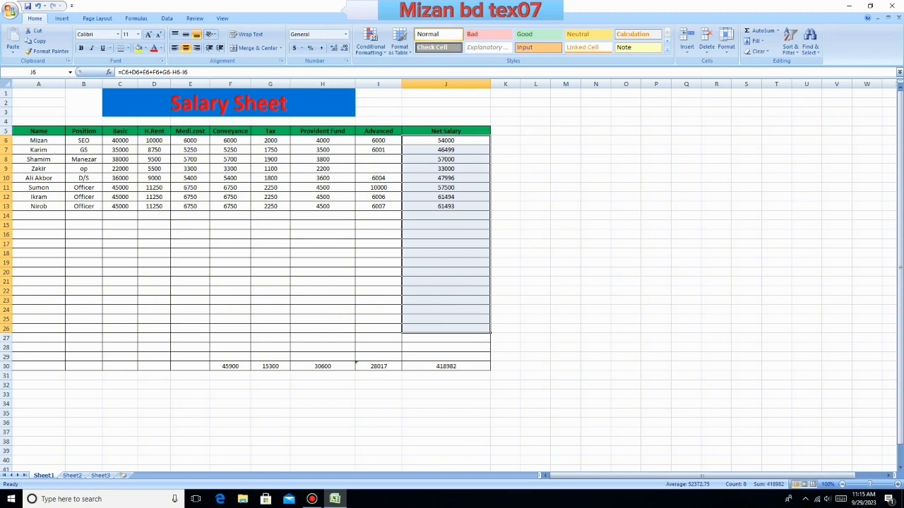
{"action": "left_click", "coordinate": [535, 253]}
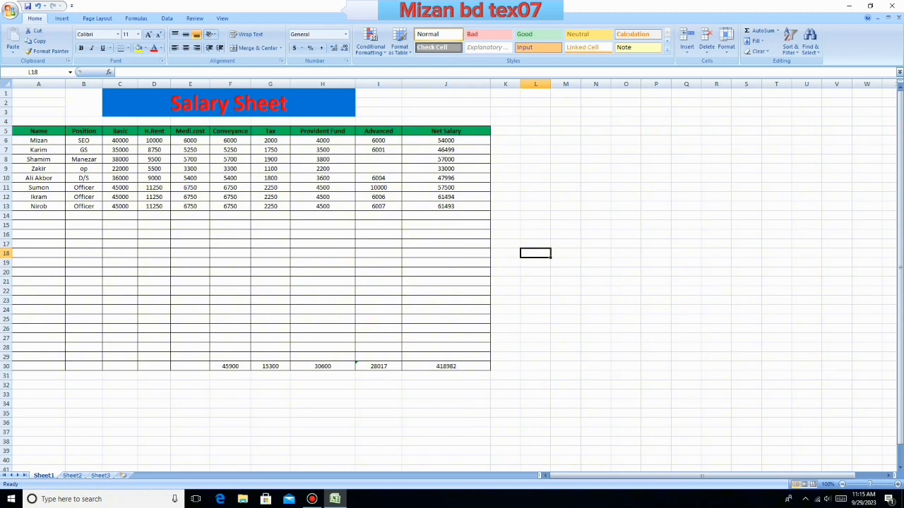
- Switch to Sheet2 and merge and center the cells C1:L5 for a title block
{"action": "left_click", "coordinate": [72, 475]}
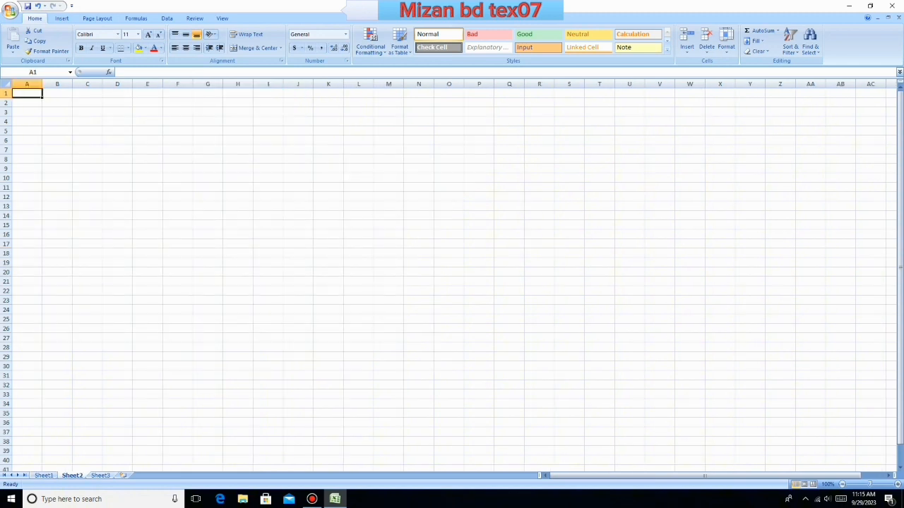
{"action": "left_click_drag", "start_coordinate": [87, 93], "coordinate": [363, 131]}
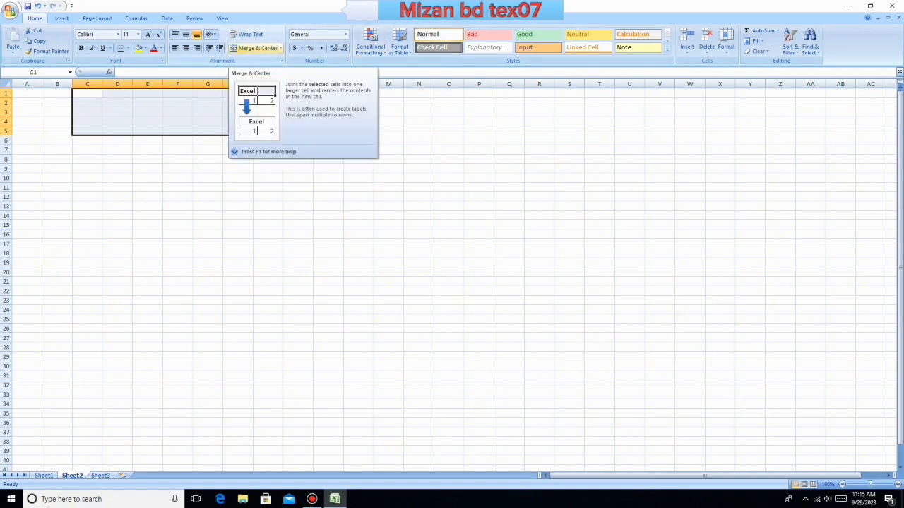
{"action": "left_click", "coordinate": [254, 47]}
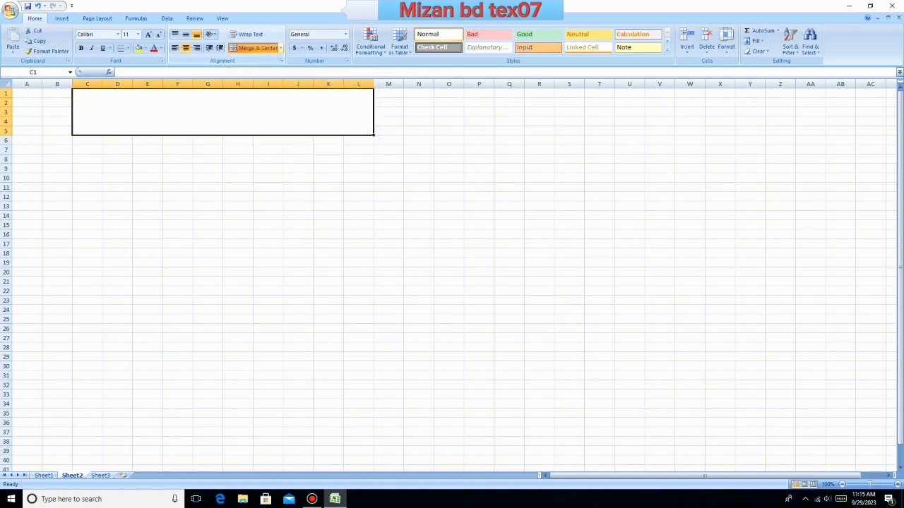
{"action": "left_click", "coordinate": [177, 234]}
- Enter the title "Salary Sheet" in the merged cell C1:L5 and select that cell
{"action": "left_click", "coordinate": [212, 113]}
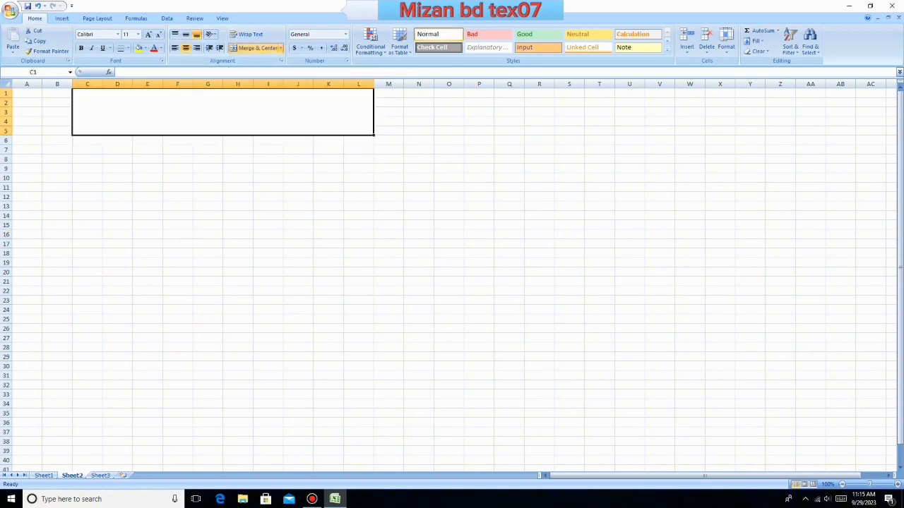
{"action": "double_click", "coordinate": [220, 113]}
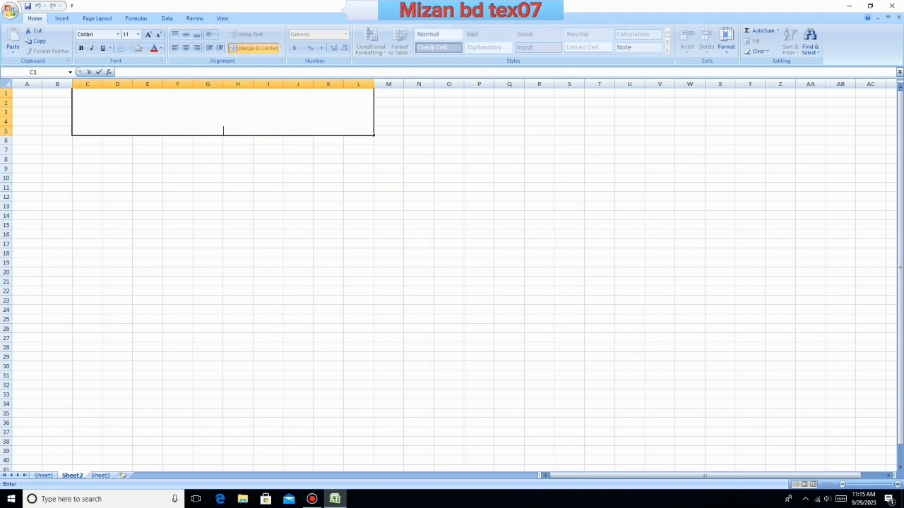
{"action": "type", "text": "Salary Sheet"}
{"action": "left_click", "coordinate": [238, 216]}
{"action": "left_click", "coordinate": [240, 114]}
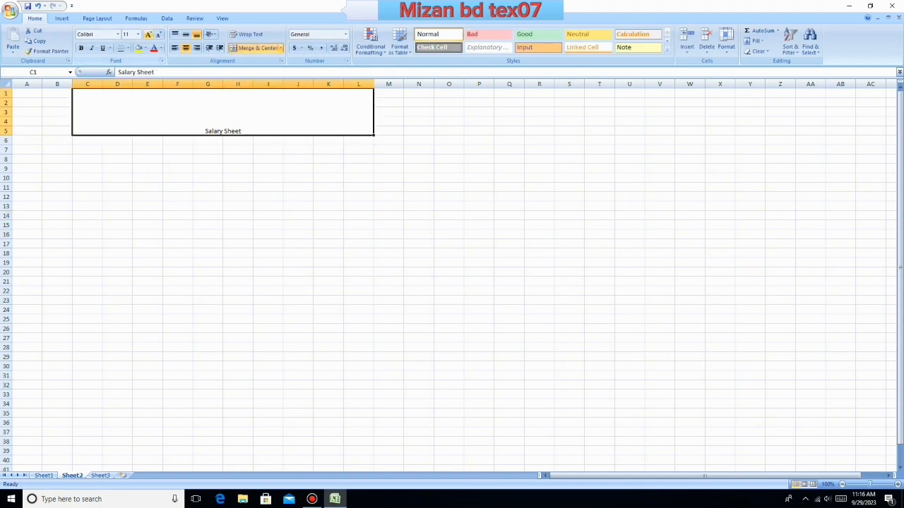
- Enlarge the "Salary Sheet" title in the merged cell C1:L5 to font size 72
{"action": "left_click", "coordinate": [149, 33]}
{"action": "left_click", "coordinate": [148, 34]}
{"action": "left_click", "coordinate": [148, 34]}
{"action": "left_click", "coordinate": [148, 34]}
{"action": "left_click", "coordinate": [148, 34]}
{"action": "left_click", "coordinate": [148, 34]}
{"action": "left_click", "coordinate": [148, 34]}
{"action": "left_click", "coordinate": [148, 34]}
{"action": "left_click", "coordinate": [149, 34]}
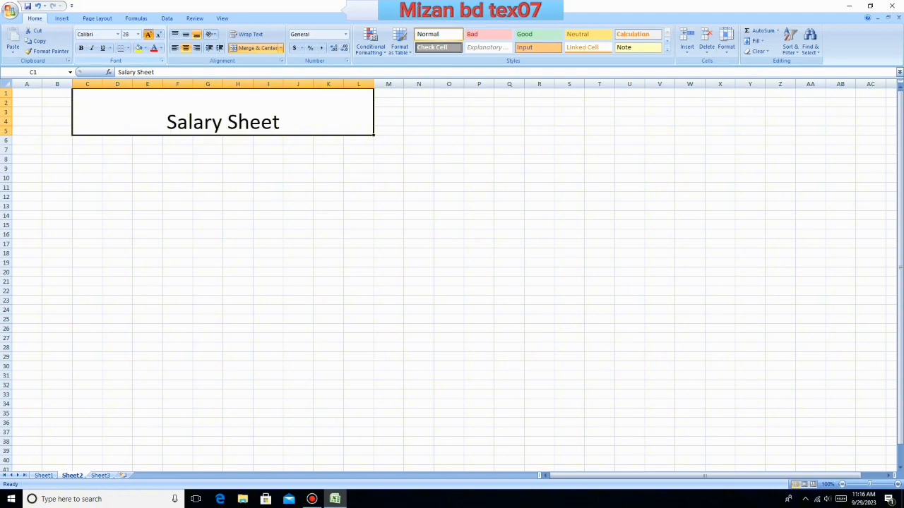
{"action": "left_click", "coordinate": [148, 33]}
{"action": "left_click", "coordinate": [149, 34]}
{"action": "left_click", "coordinate": [149, 34]}
{"action": "left_click", "coordinate": [158, 34]}
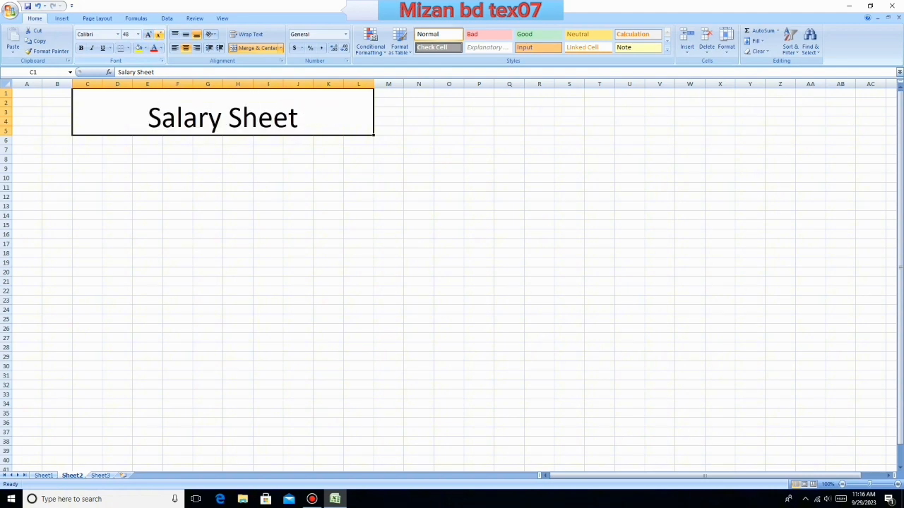
{"action": "left_click", "coordinate": [149, 34]}
{"action": "left_click", "coordinate": [298, 187]}
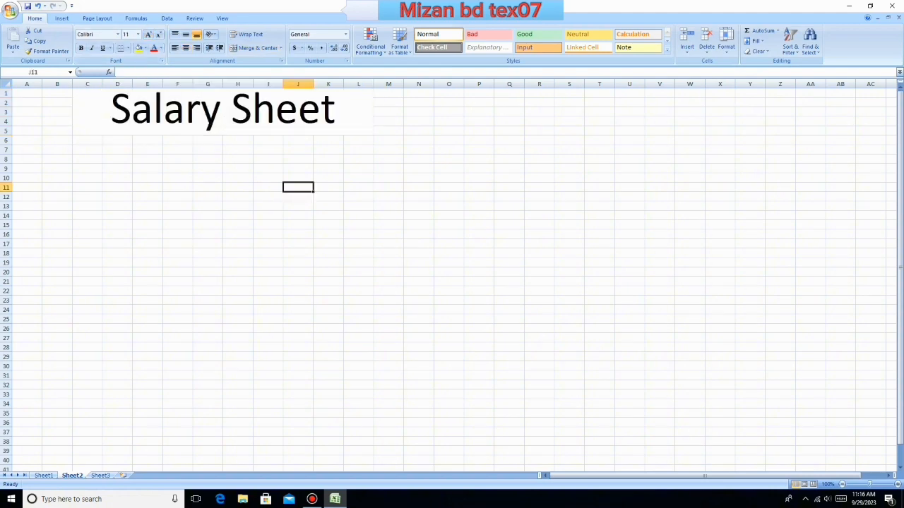
- Color the "Salary Sheet" title text red and fill its merged cell with the standard green
{"action": "left_click", "coordinate": [212, 115]}
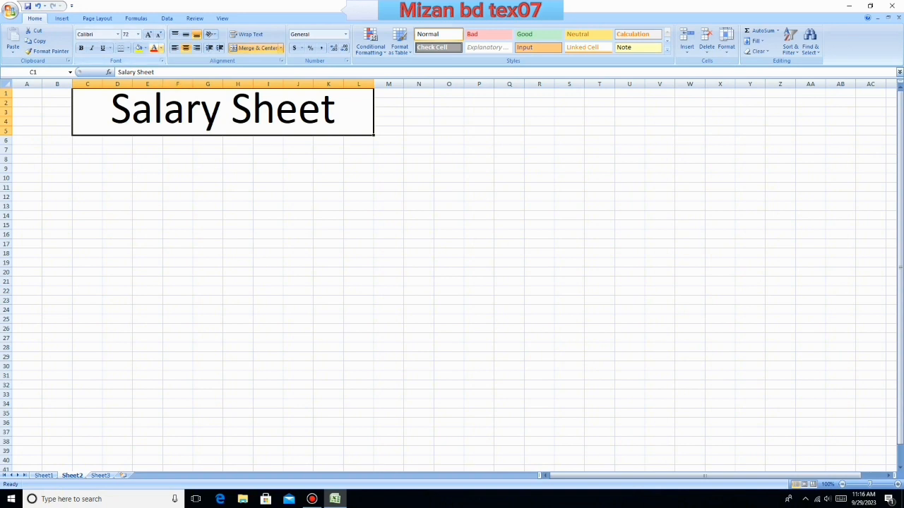
{"action": "left_click", "coordinate": [161, 48]}
{"action": "left_click", "coordinate": [162, 130]}
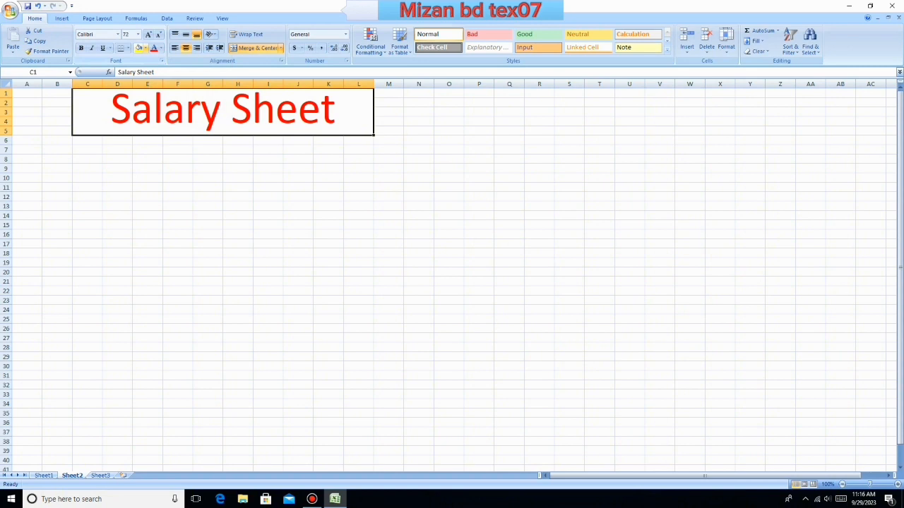
{"action": "left_click", "coordinate": [145, 48]}
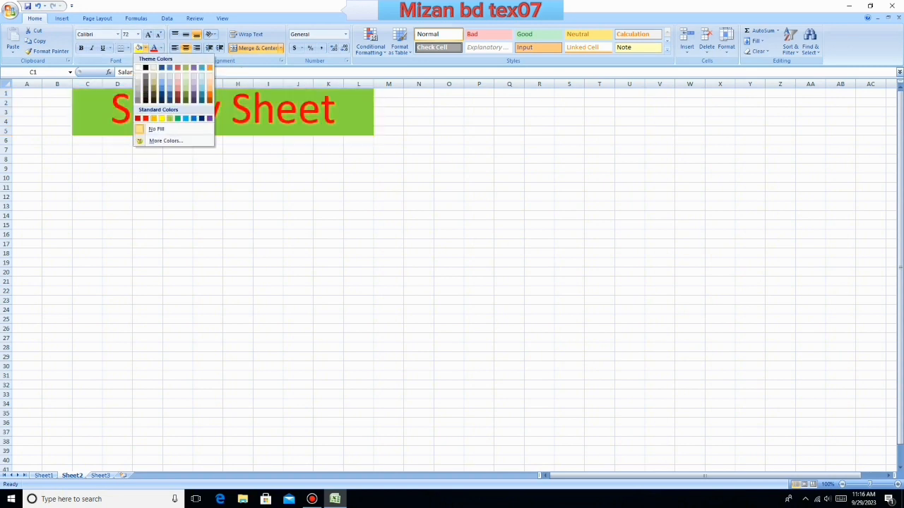
{"action": "left_click", "coordinate": [178, 119]}
{"action": "left_click", "coordinate": [389, 197]}
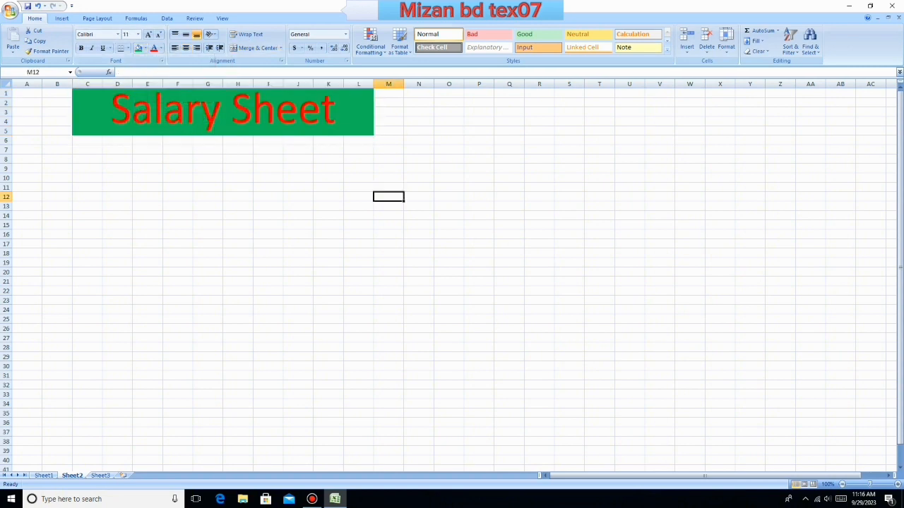
- Apply All Borders to the range A6:N30 below the title
{"action": "left_click_drag", "start_coordinate": [26, 140], "coordinate": [434, 323]}
{"action": "scroll", "coordinate": [223, 212], "scroll_direction": "up", "scroll_amount": 2}
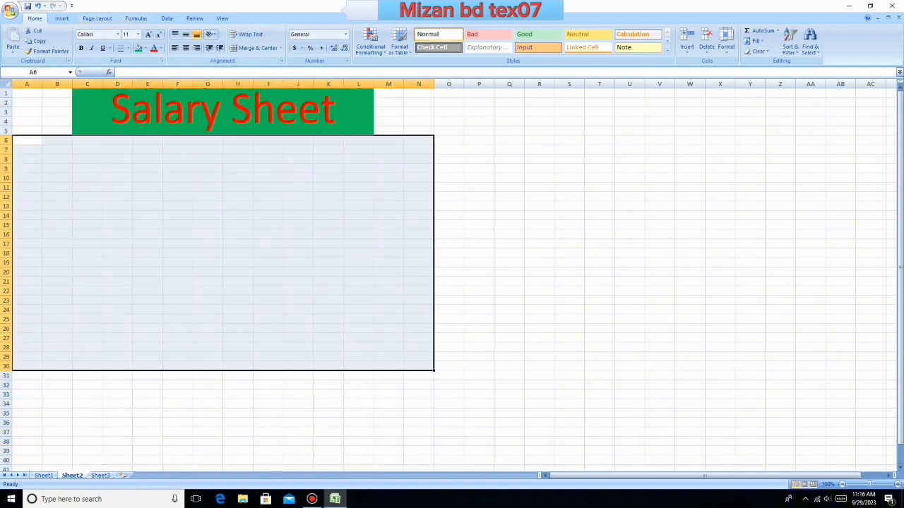
{"action": "left_click", "coordinate": [127, 48]}
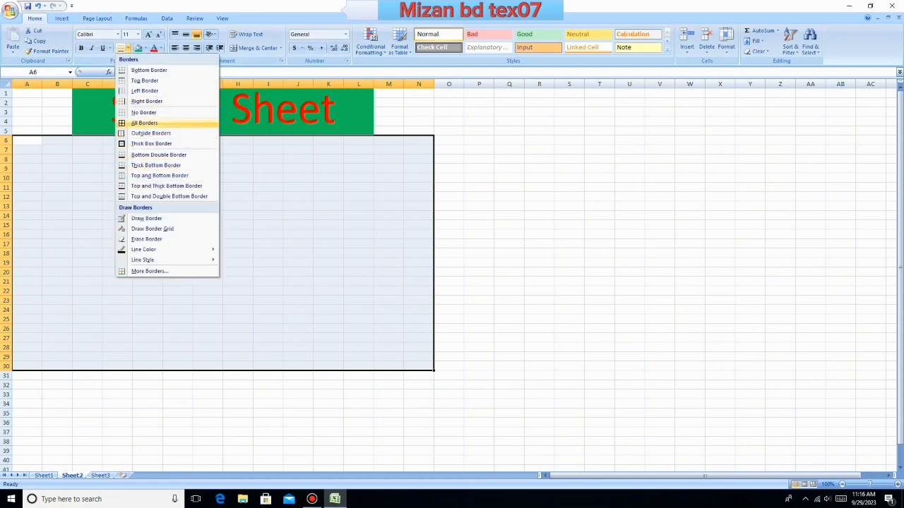
{"action": "left_click", "coordinate": [144, 123]}
{"action": "left_click", "coordinate": [247, 234]}
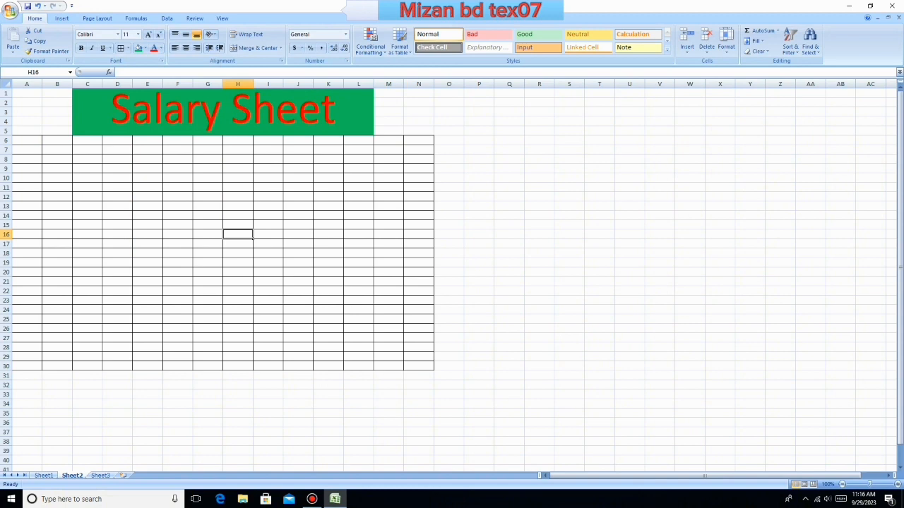
- Center the contents of A6:N30 both vertically and horizontally
{"action": "left_click_drag", "start_coordinate": [27, 140], "coordinate": [418, 366]}
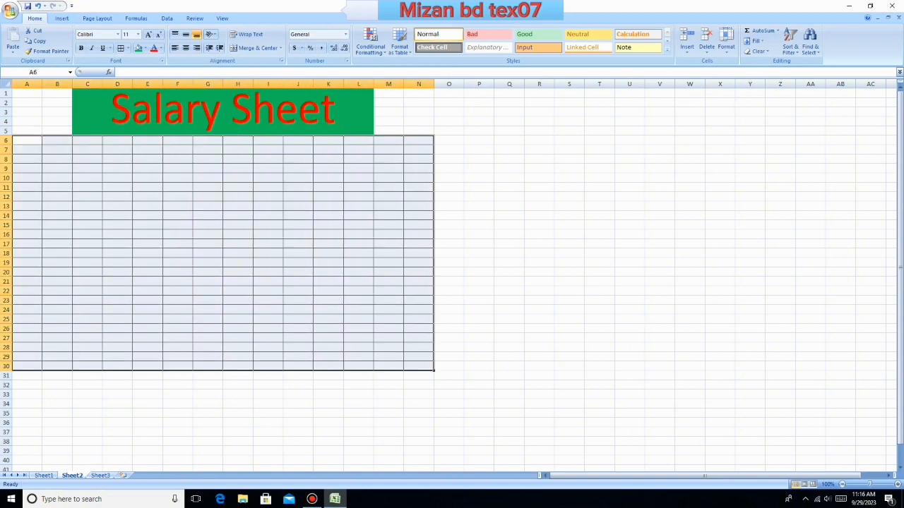
{"action": "left_click", "coordinate": [185, 34]}
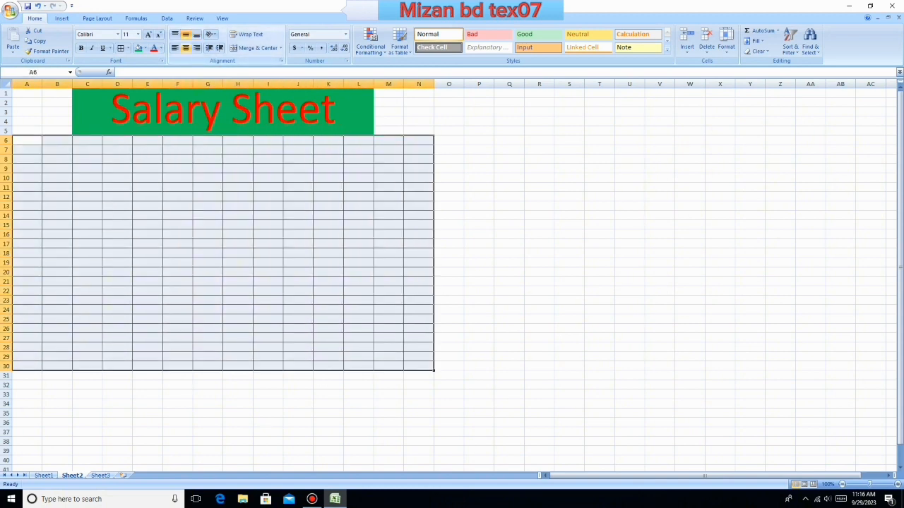
{"action": "left_click", "coordinate": [185, 47]}
{"action": "left_click", "coordinate": [178, 215]}
- Enter the test value 122 in A6 to check the centered alignment, and clear it
{"action": "left_click", "coordinate": [27, 141]}
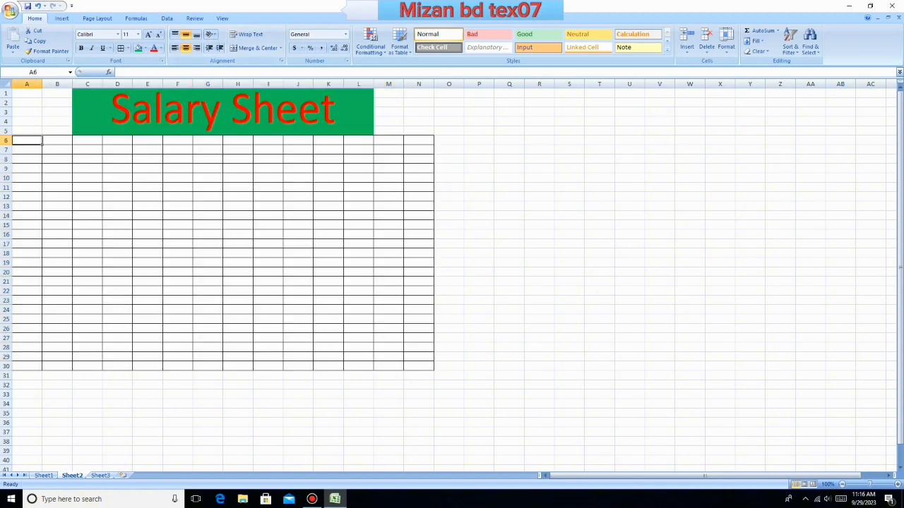
{"action": "type", "text": "122"}
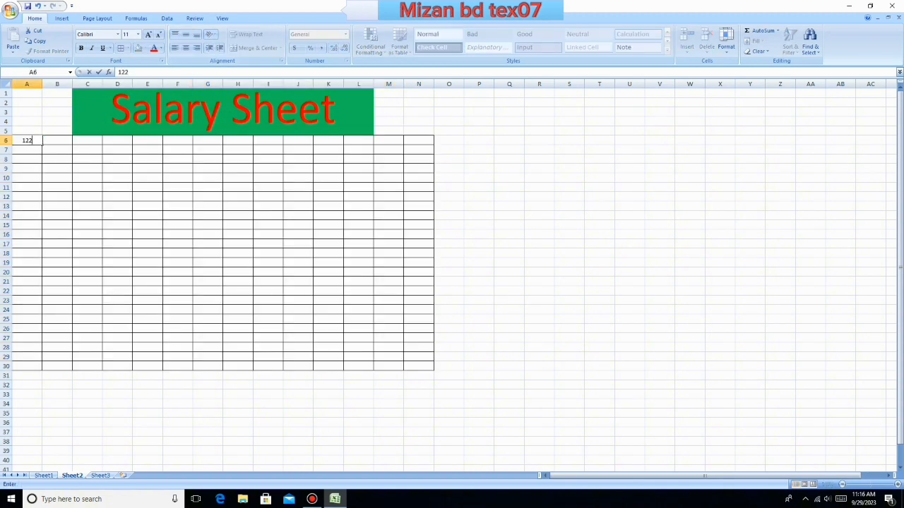
{"action": "left_click", "coordinate": [148, 243]}
{"action": "left_click", "coordinate": [26, 141]}
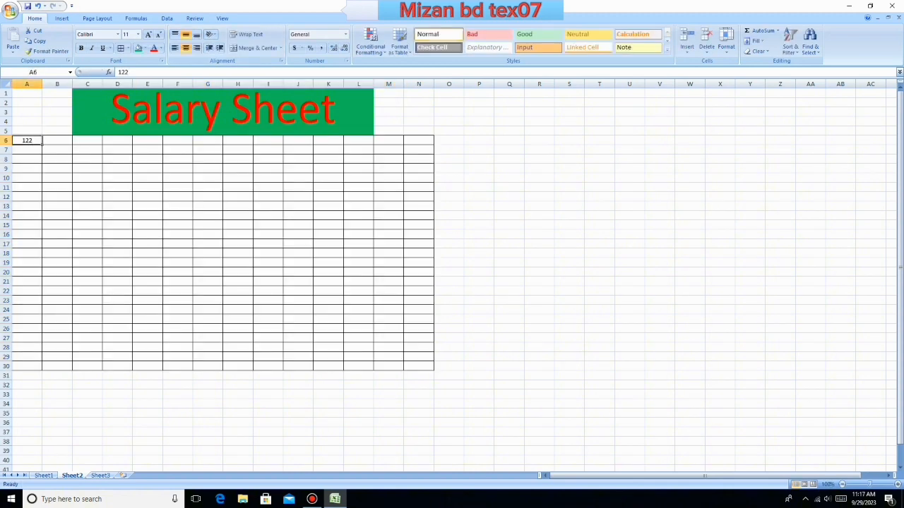
{"action": "key", "text": "BackSpace"}
- Enter the column headers "Name" in A6, "positon" in B6 and "Basic" in C6
{"action": "type", "text": "Na"}
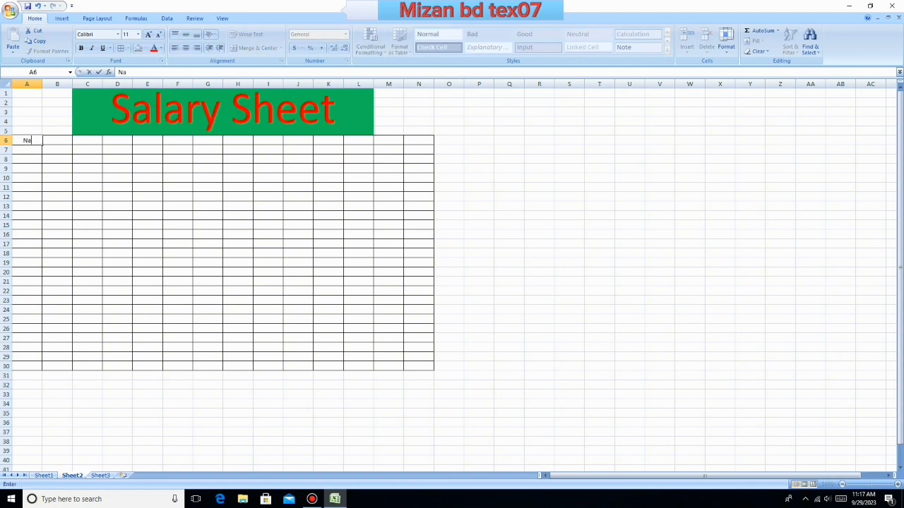
{"action": "type", "text": "me"}
{"action": "key", "text": "Tab"}
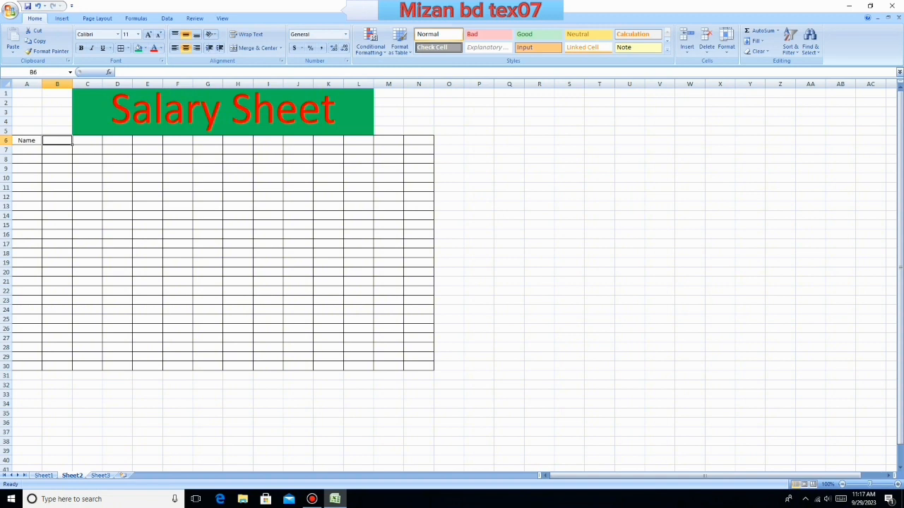
{"action": "type", "text": "po"}
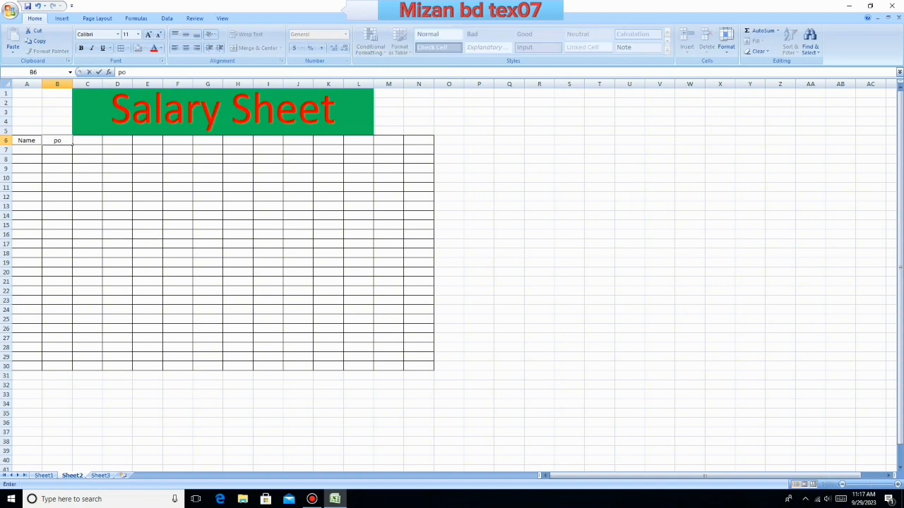
{"action": "type", "text": "siton"}
{"action": "left_click", "coordinate": [127, 160]}
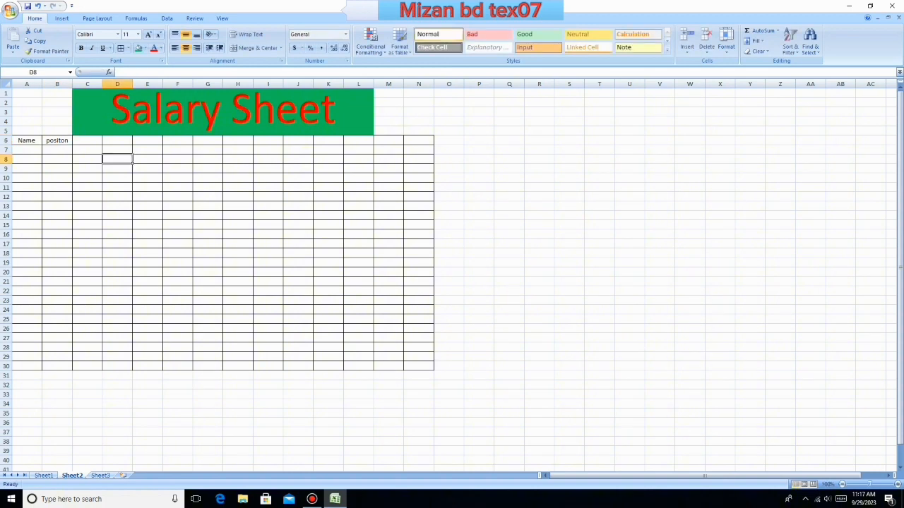
{"action": "left_click", "coordinate": [88, 140]}
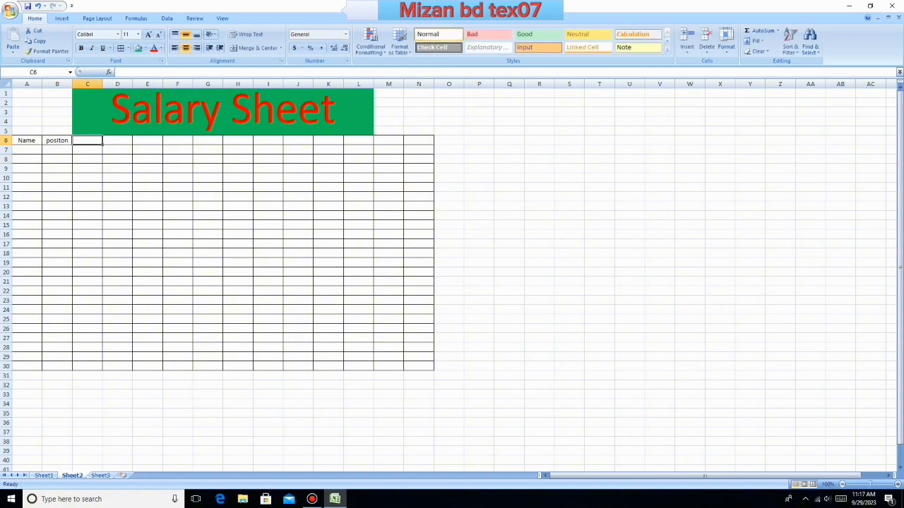
{"action": "type", "text": "Basi"}
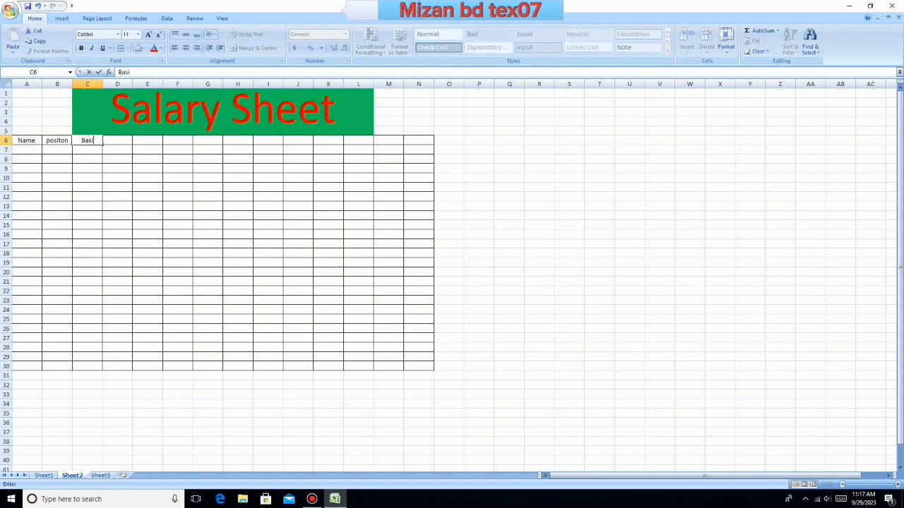
{"action": "type", "text": "c"}
{"action": "key", "text": "Tab"}
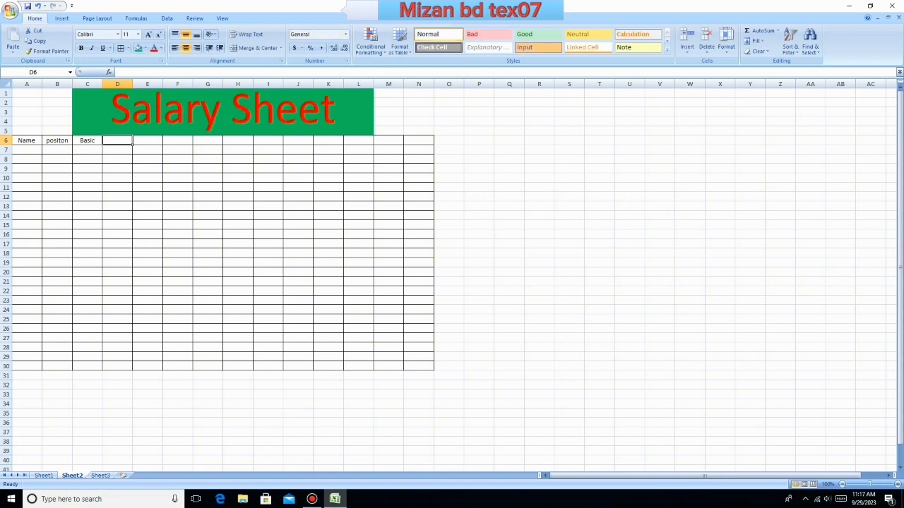
{"action": "left_click", "coordinate": [147, 141]}
{"action": "left_click_drag", "start_coordinate": [177, 150], "coordinate": [328, 143]}
{"action": "left_click", "coordinate": [389, 178]}
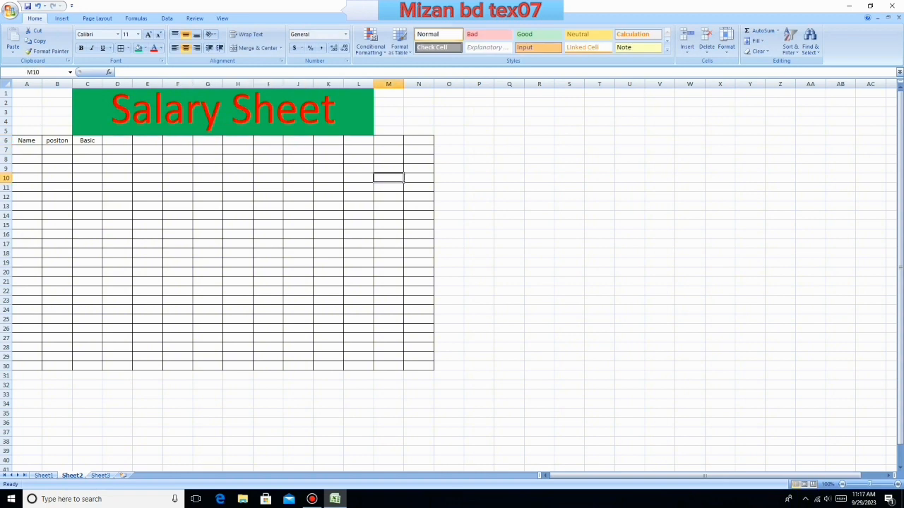
- Make the header cells A6:F6 bold
{"action": "left_click_drag", "start_coordinate": [26, 141], "coordinate": [177, 140]}
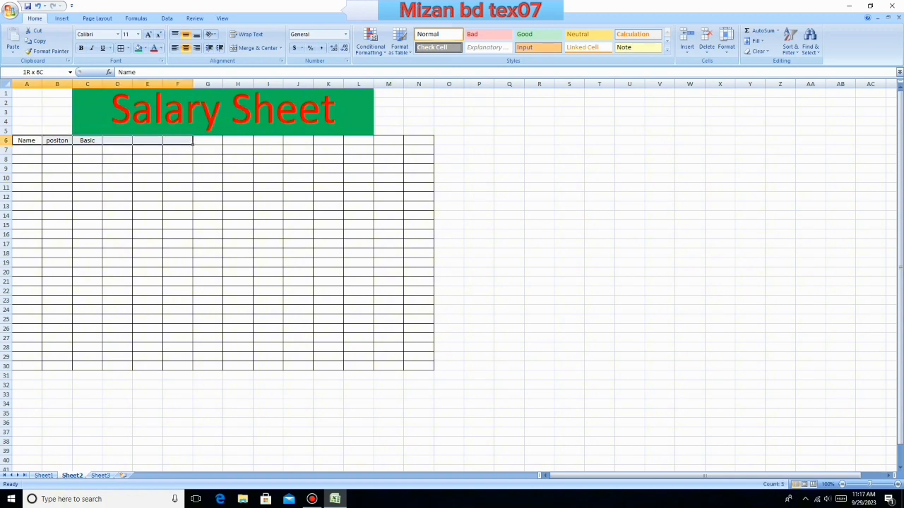
{"action": "left_click", "coordinate": [81, 48]}
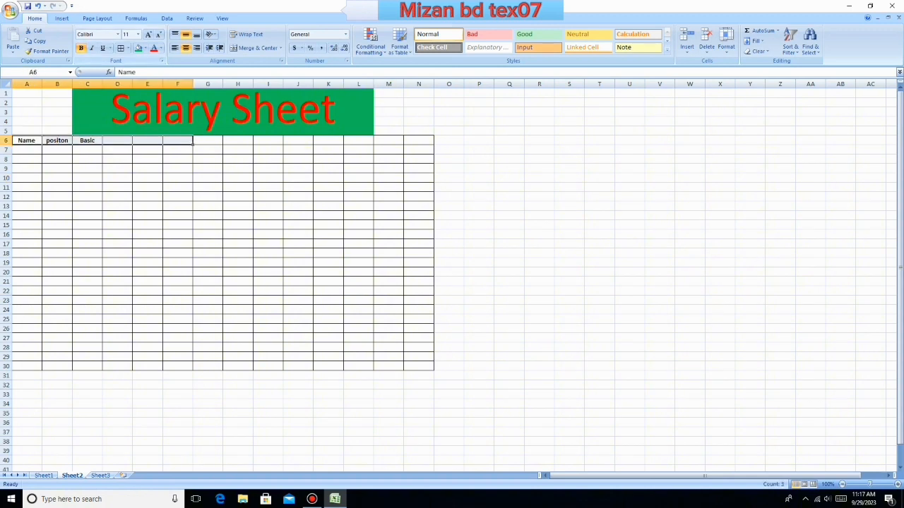
{"action": "left_click", "coordinate": [87, 234]}
- Make the "Salary Sheet" title bold and select A7, the first cell under the Name header
{"action": "left_click", "coordinate": [222, 111]}
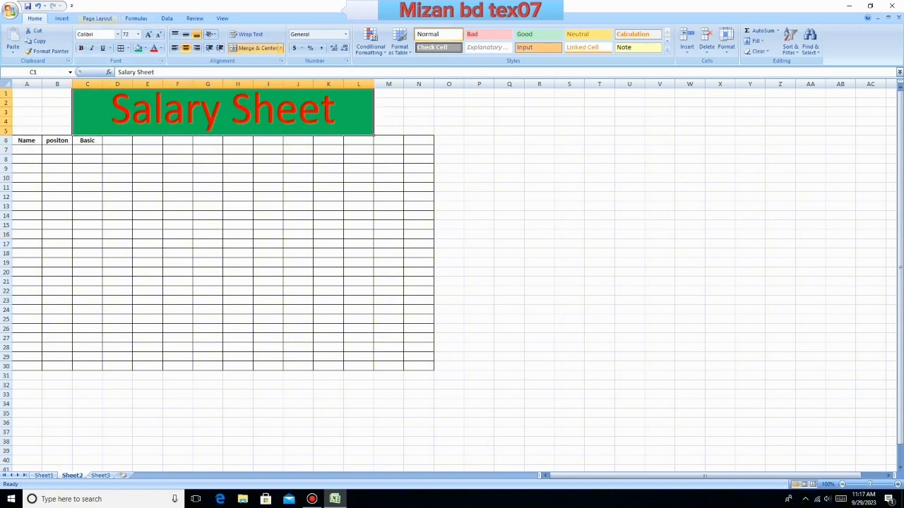
{"action": "left_click", "coordinate": [82, 48]}
{"action": "left_click", "coordinate": [298, 282]}
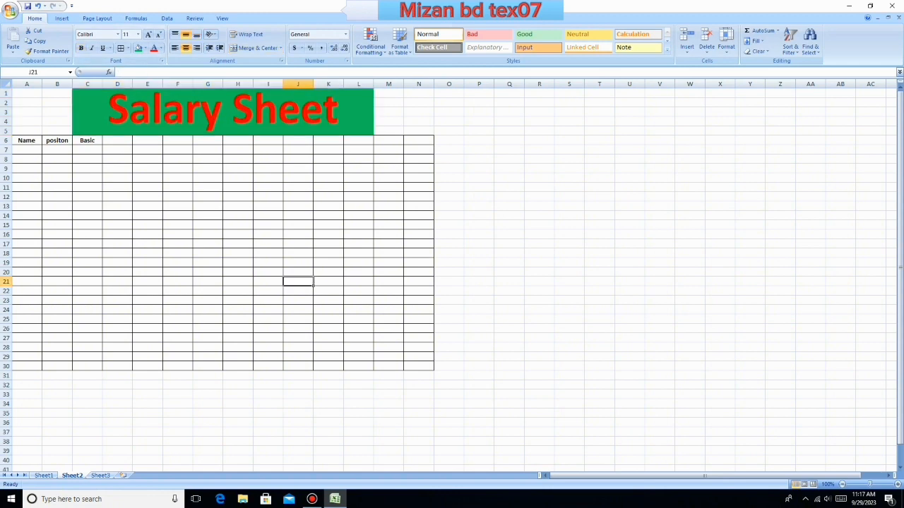
{"action": "left_click", "coordinate": [27, 149]}
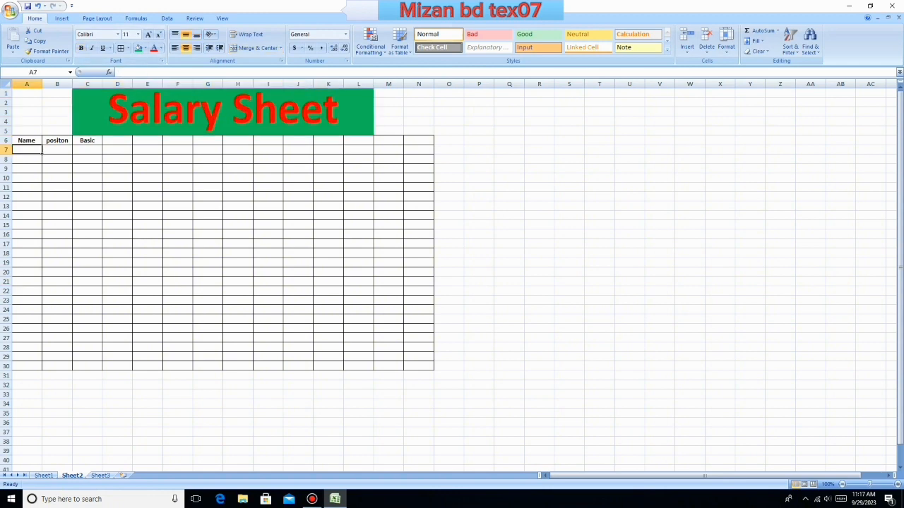